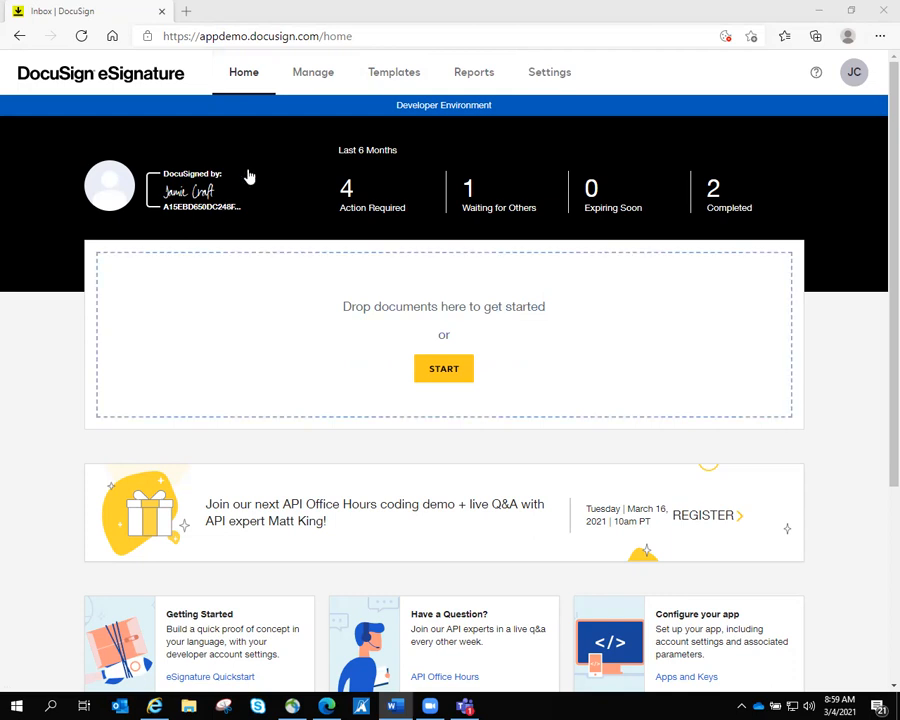
# - Go to the Sent envelopes list and bring up the options for starting something new
pyautogui.click(306, 79)
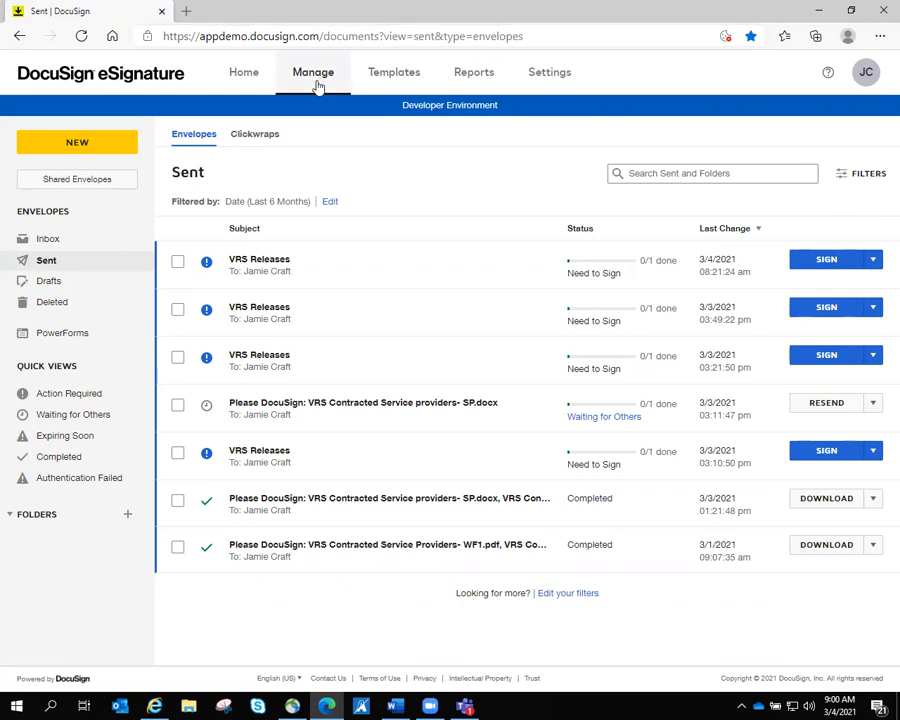
pyautogui.click(110, 147)
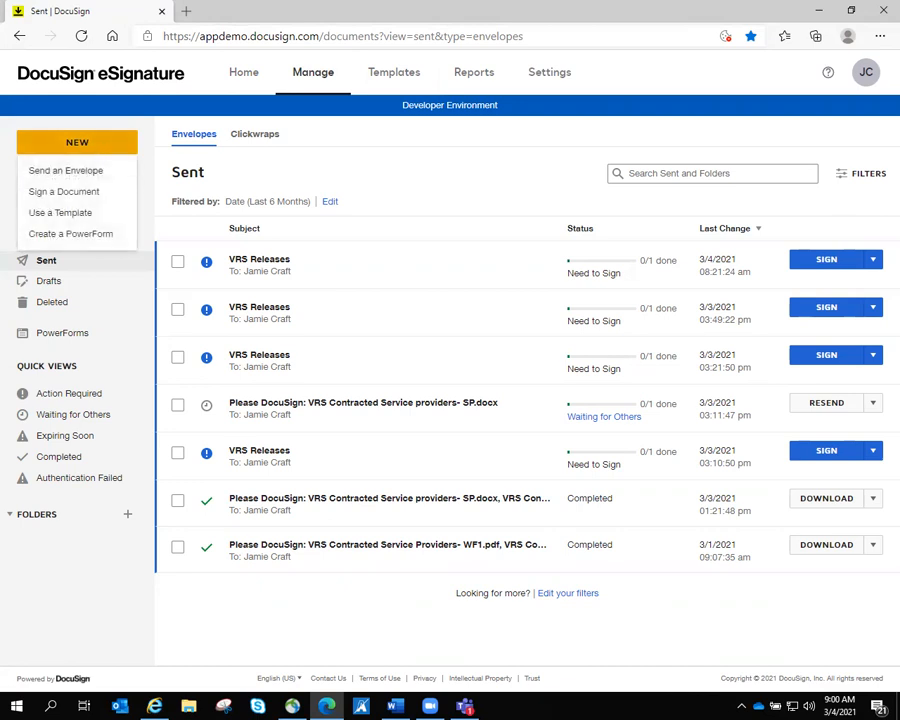
# - Start a new envelope and upload Vendors- SP and Vendors- WF1 as its two documents
pyautogui.click(66, 171)
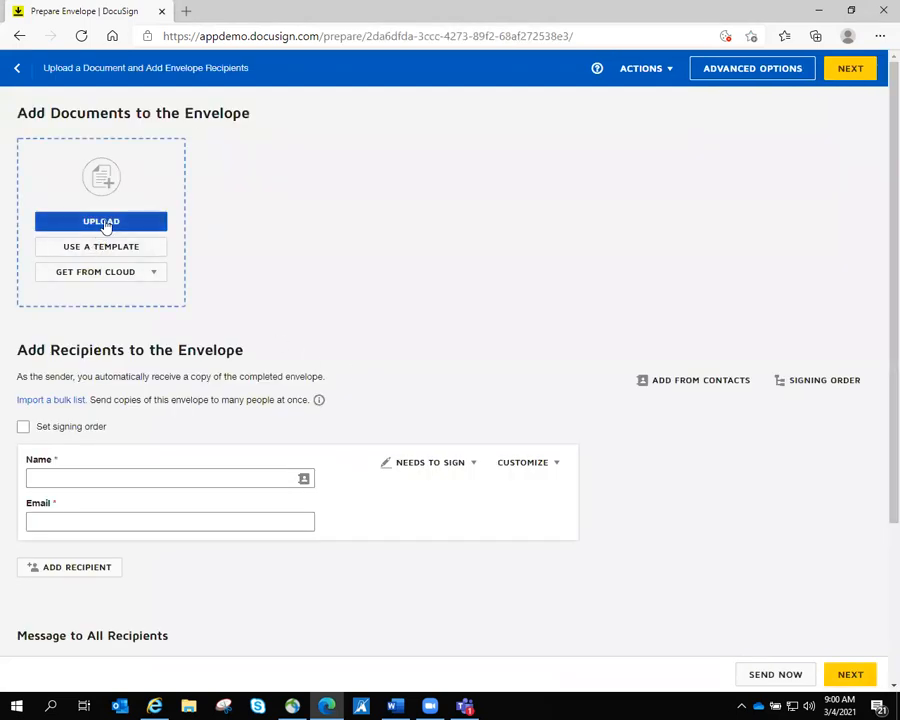
pyautogui.click(105, 222)
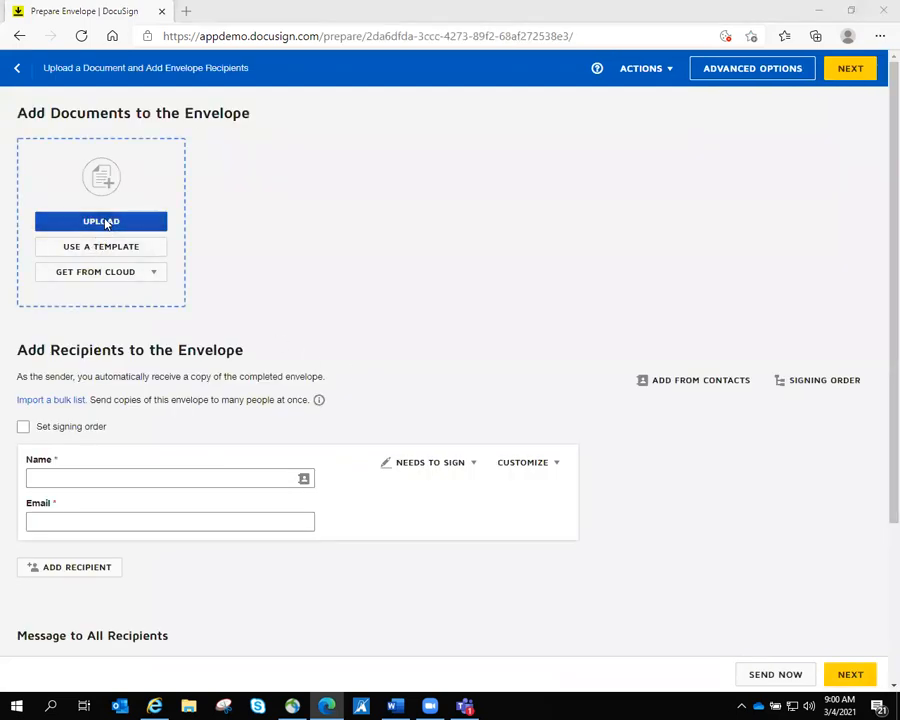
pyautogui.click(258, 113)
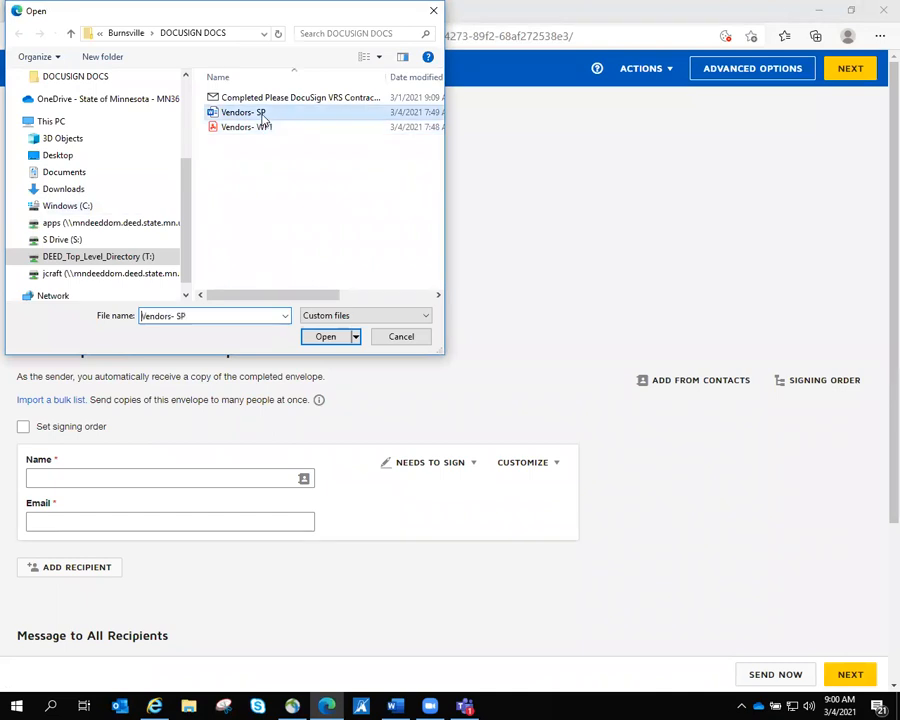
pyautogui.click(333, 337)
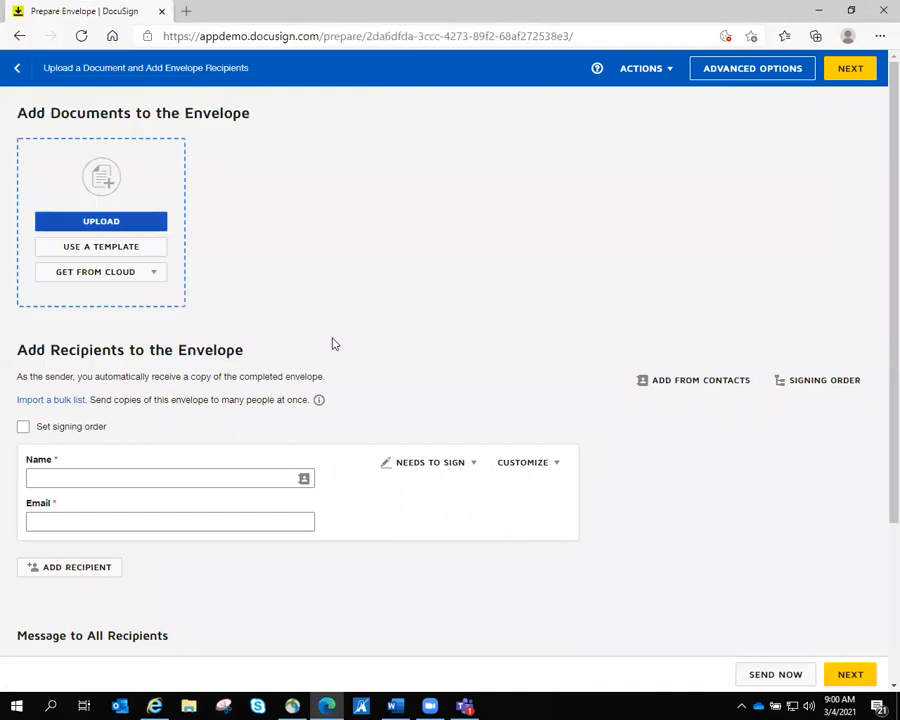
pyautogui.click(298, 222)
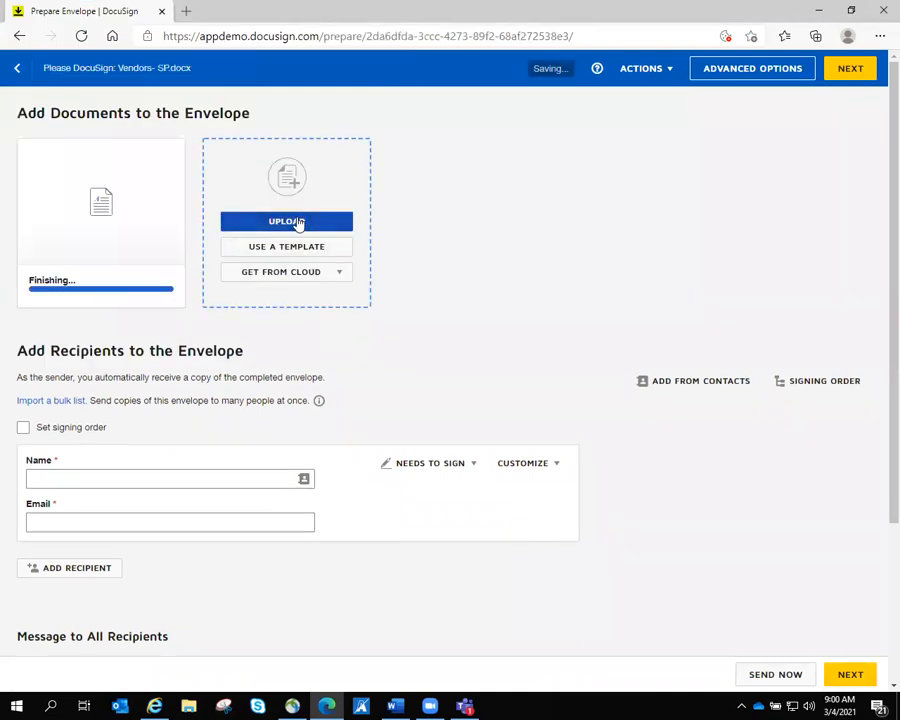
pyautogui.click(250, 127)
pyautogui.click(325, 340)
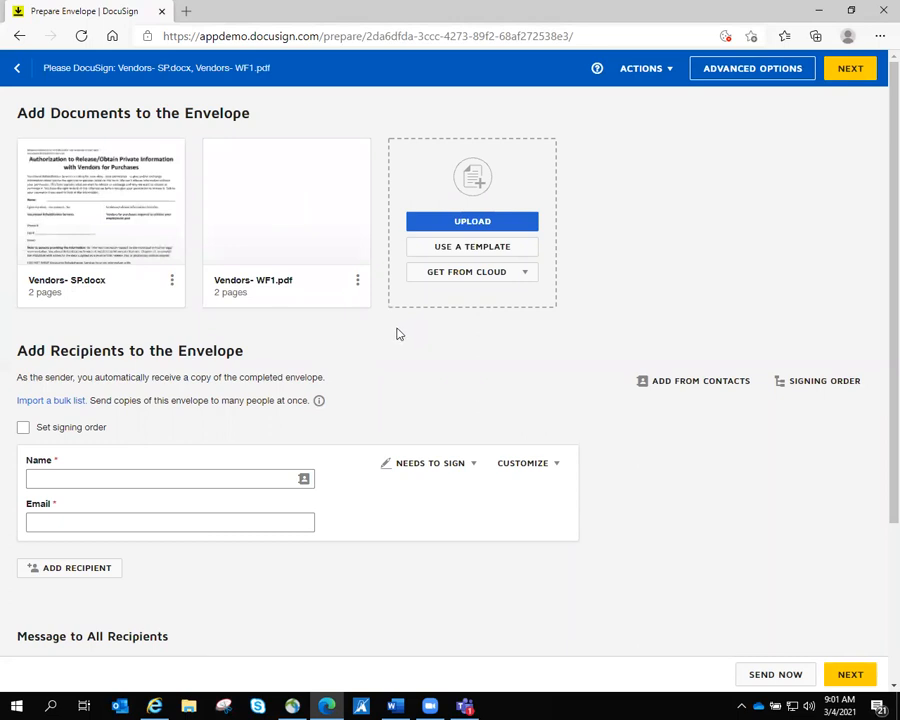
# - Preview Vendors- SP.docx, look through its pages, and close the preview
pyautogui.click(101, 203)
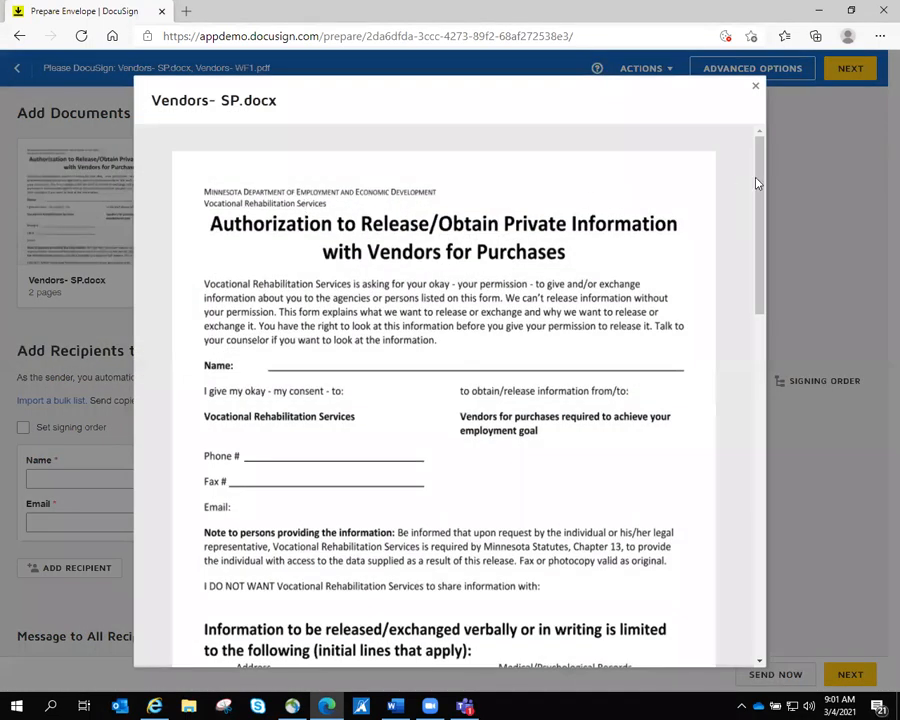
pyautogui.moveTo(759, 195); pyautogui.dragTo(759, 298)
pyautogui.scroll(-3, 759, 300)
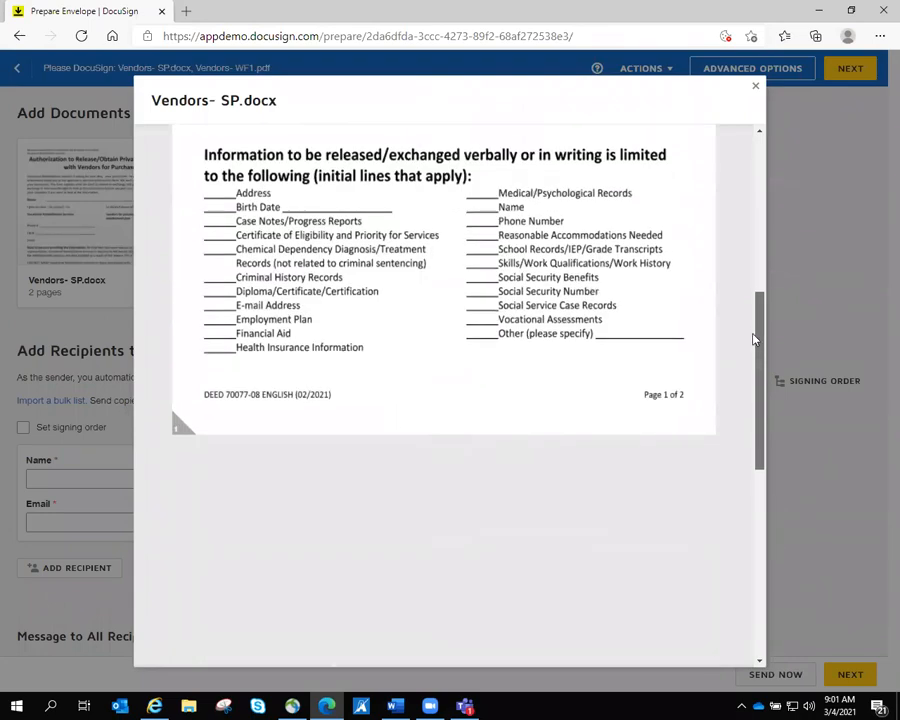
pyautogui.scroll(-5, 738, 432)
pyautogui.scroll(7, 740, 430)
pyautogui.scroll(4, 735, 150)
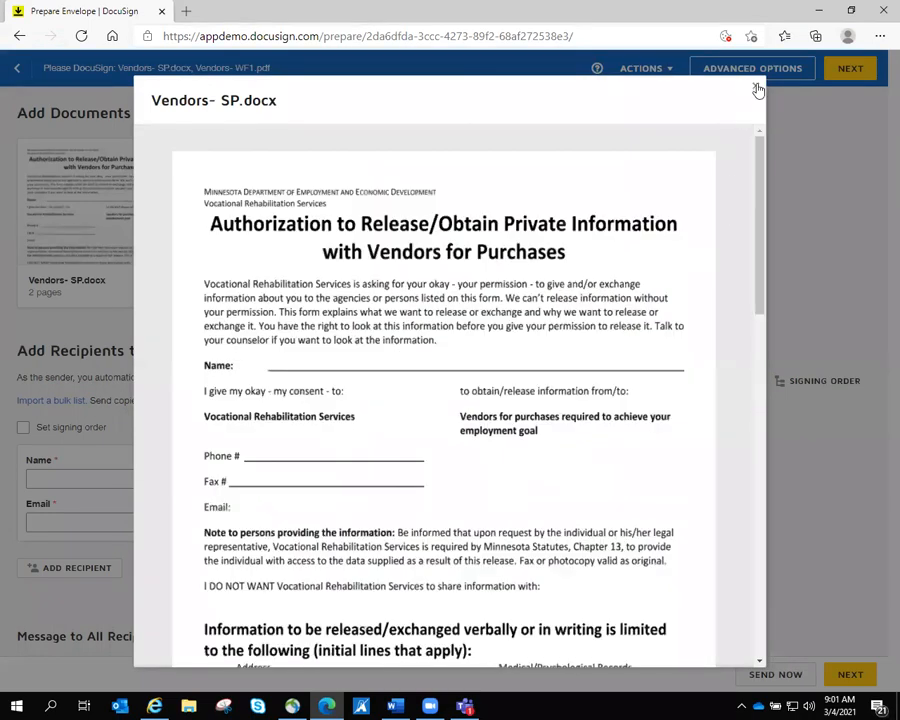
pyautogui.click(755, 86)
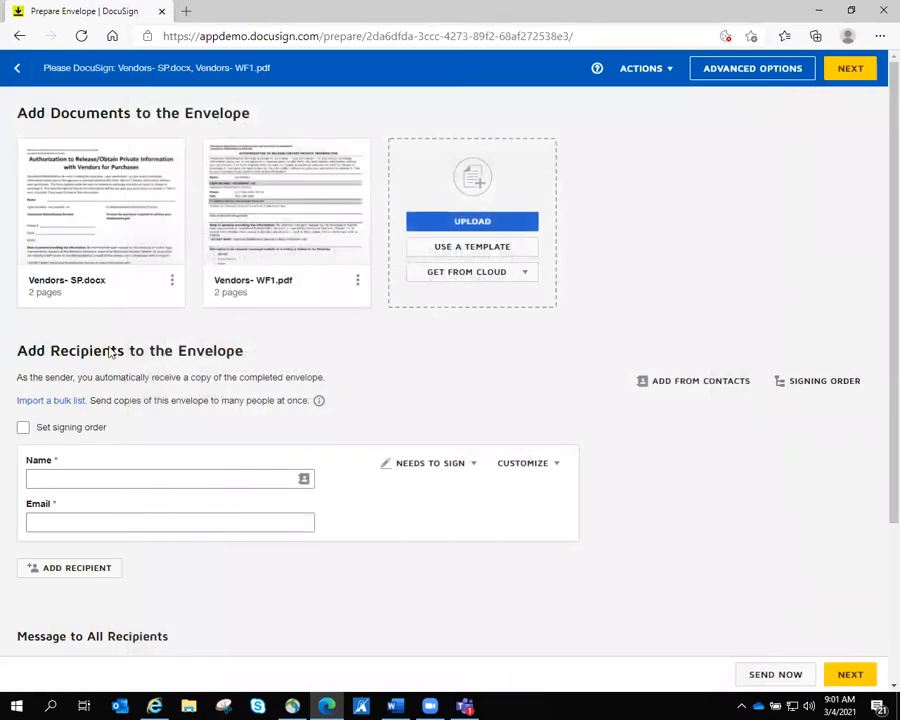
# - Add the signer's full name and e-mail address as the envelope's recipient
pyautogui.scroll(-1, 276, 366)
pyautogui.click(80, 376)
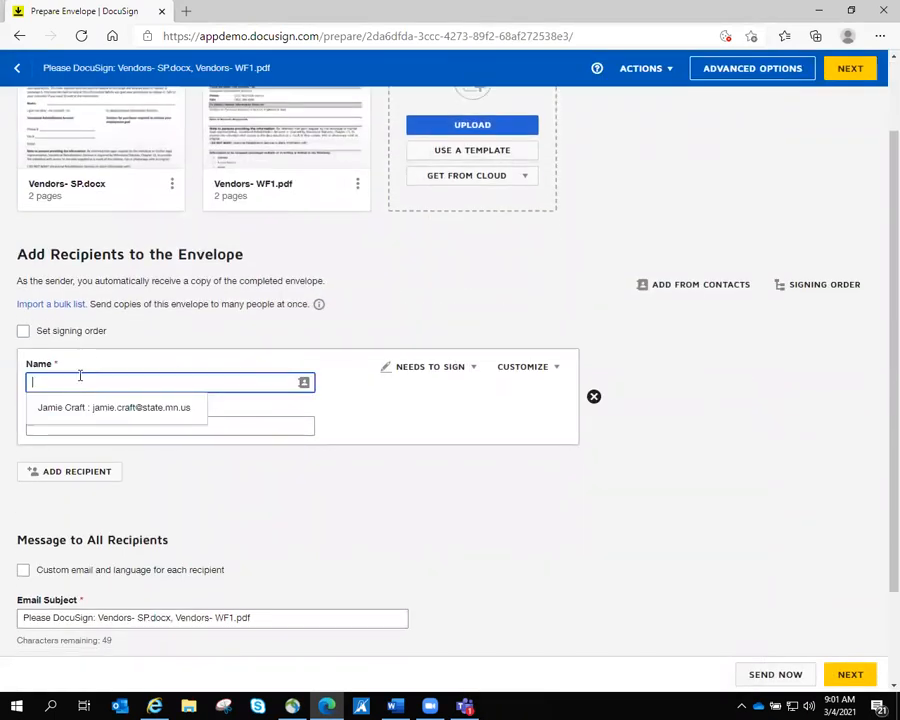
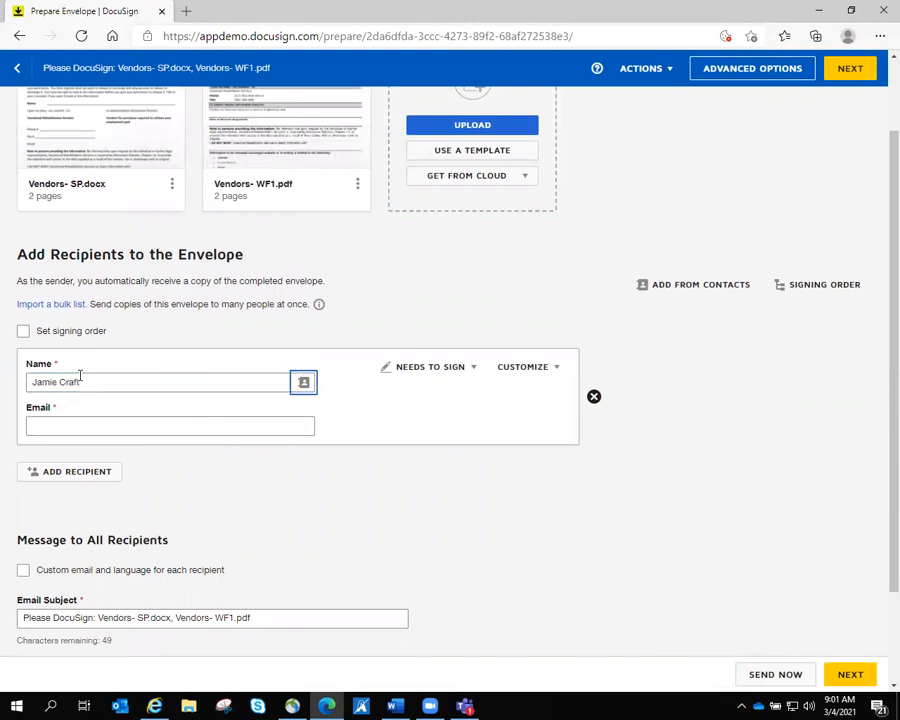
pyautogui.press('Tab')
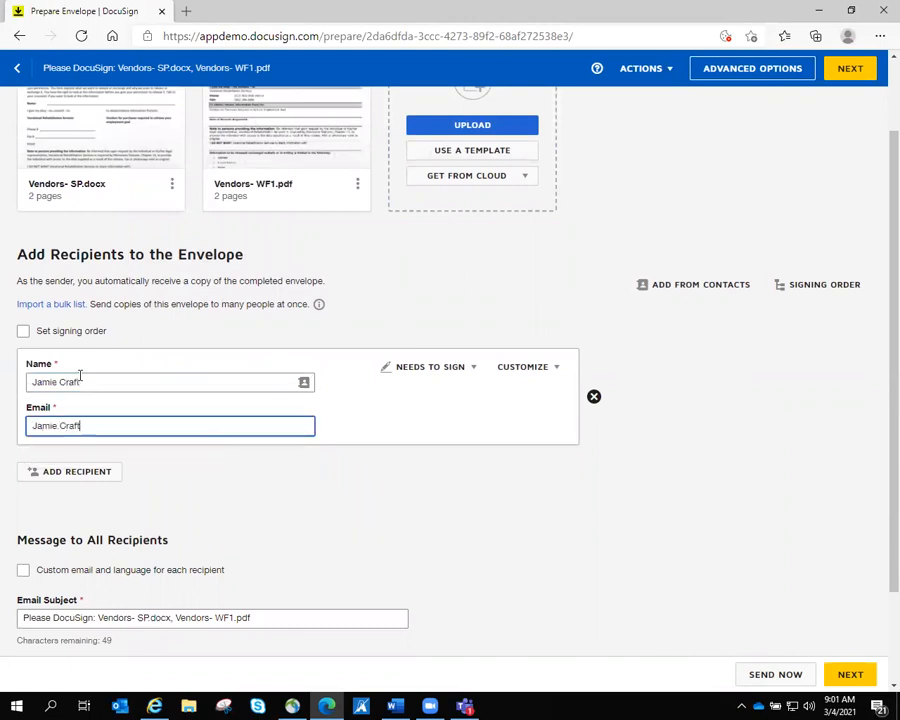
pyautogui.click(474, 492)
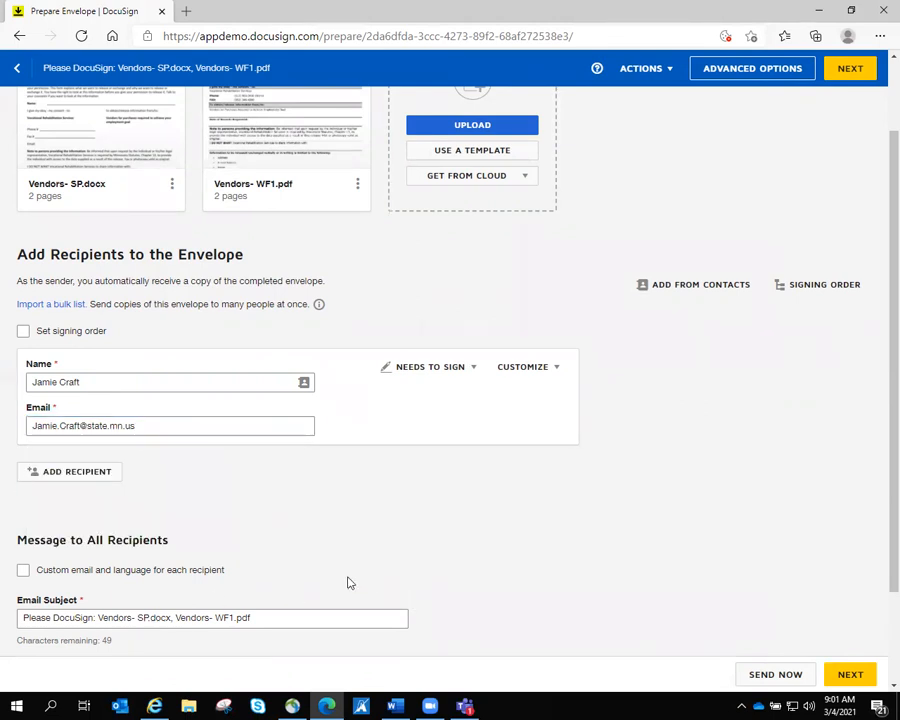
# - Set subject 'VRS Releases' and message 'Please call with questions- thanks!', then continue
pyautogui.scroll(-1, 340, 585)
pyautogui.scroll(1, 340, 570)
pyautogui.moveTo(302, 591); pyautogui.dragTo(14, 582)
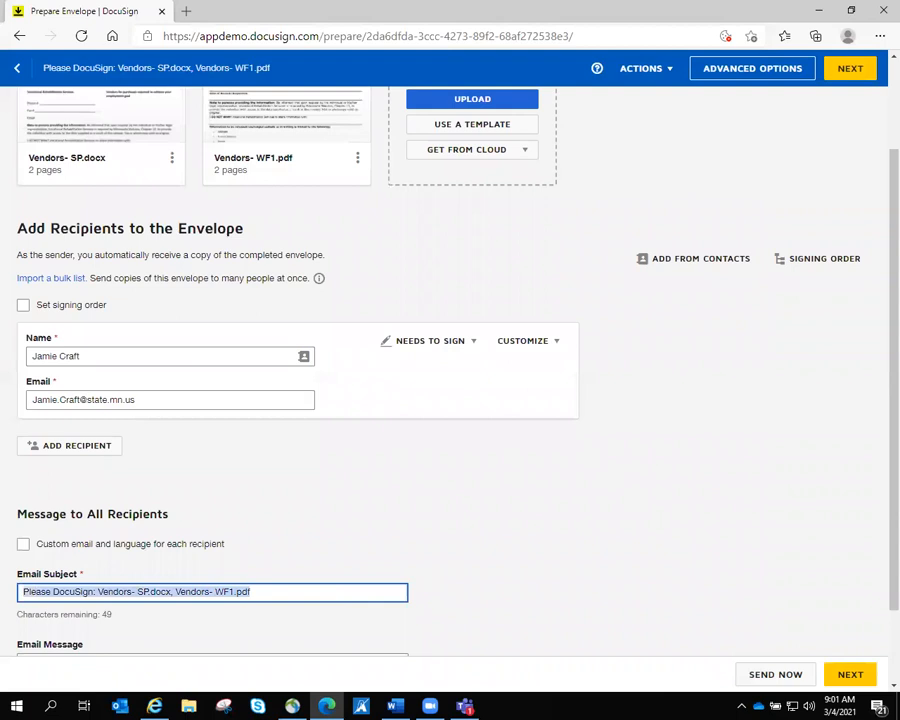
pyautogui.write('VRS Releases')
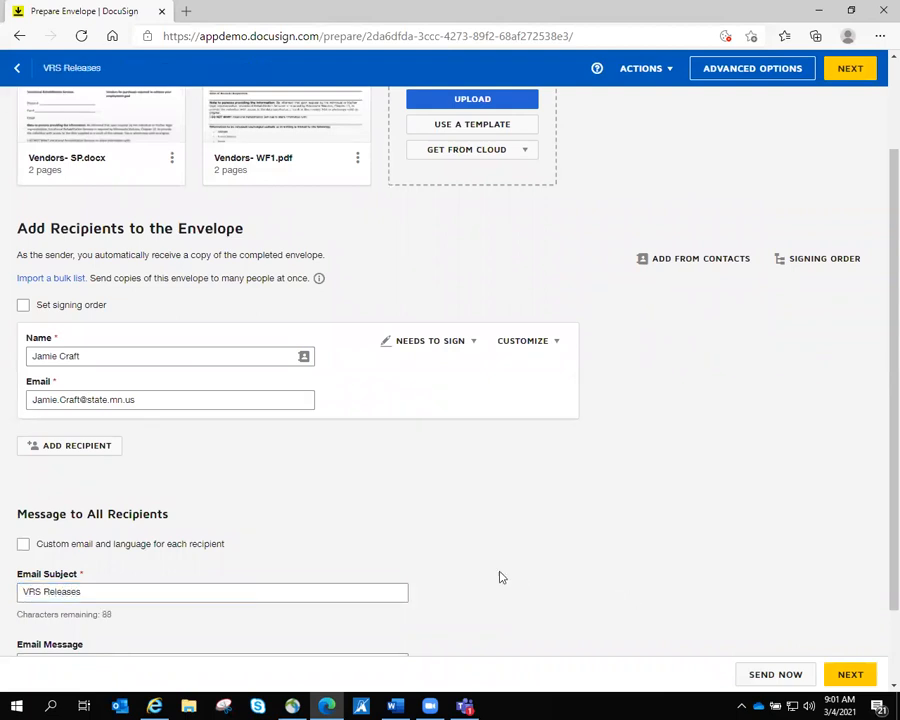
pyautogui.scroll(-1, 518, 580)
pyautogui.click(97, 575)
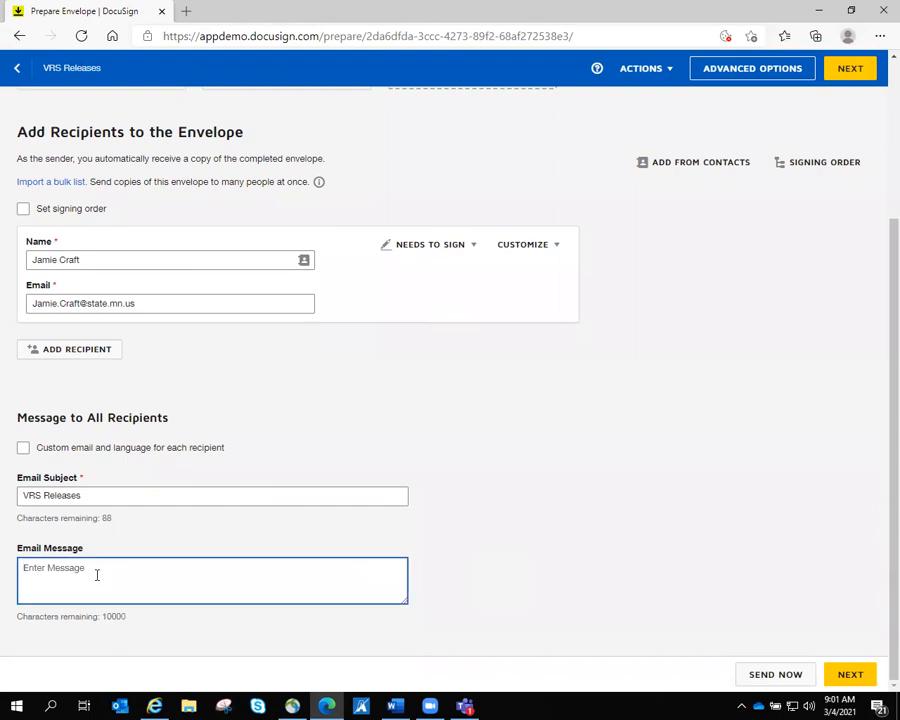
pyautogui.write('Please call with questions- thanks!')
pyautogui.click(695, 445)
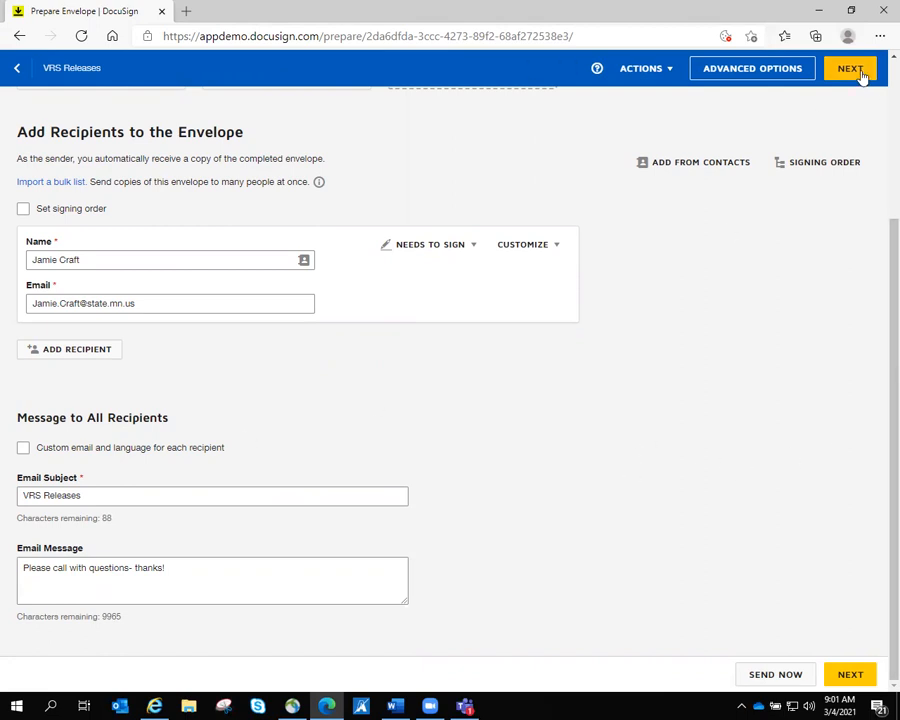
pyautogui.click(850, 676)
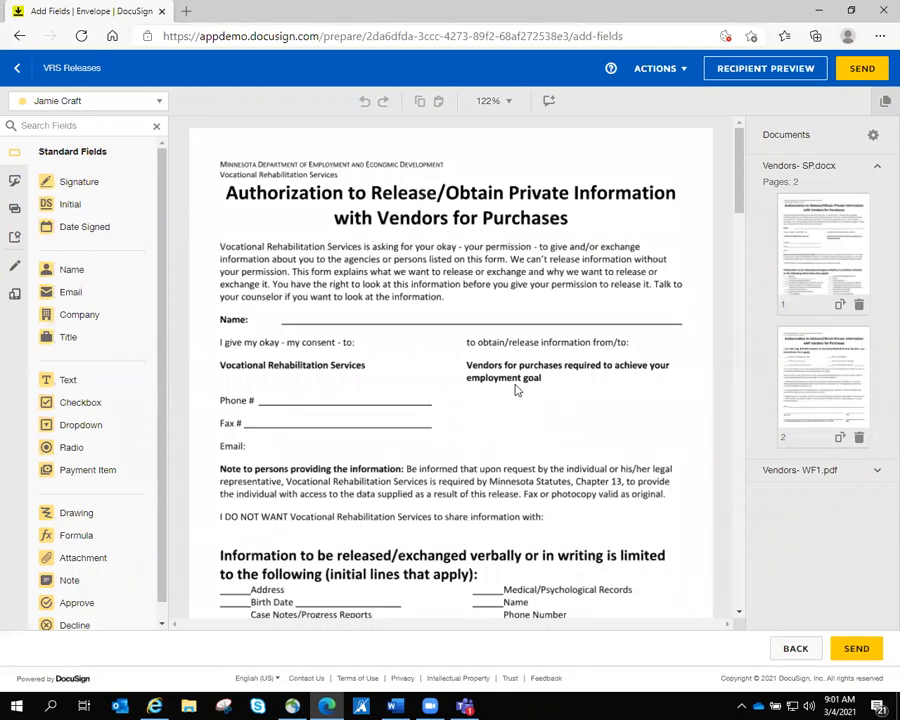
# - Place a Full Name field on the Name line at the top of Vendors- SP.docx page 1
pyautogui.moveTo(739, 147)
pyautogui.mouseDown()
pyautogui.moveTo(755, 390)
pyautogui.moveTo(748, 430)
pyautogui.moveTo(741, 145)
pyautogui.mouseUp()
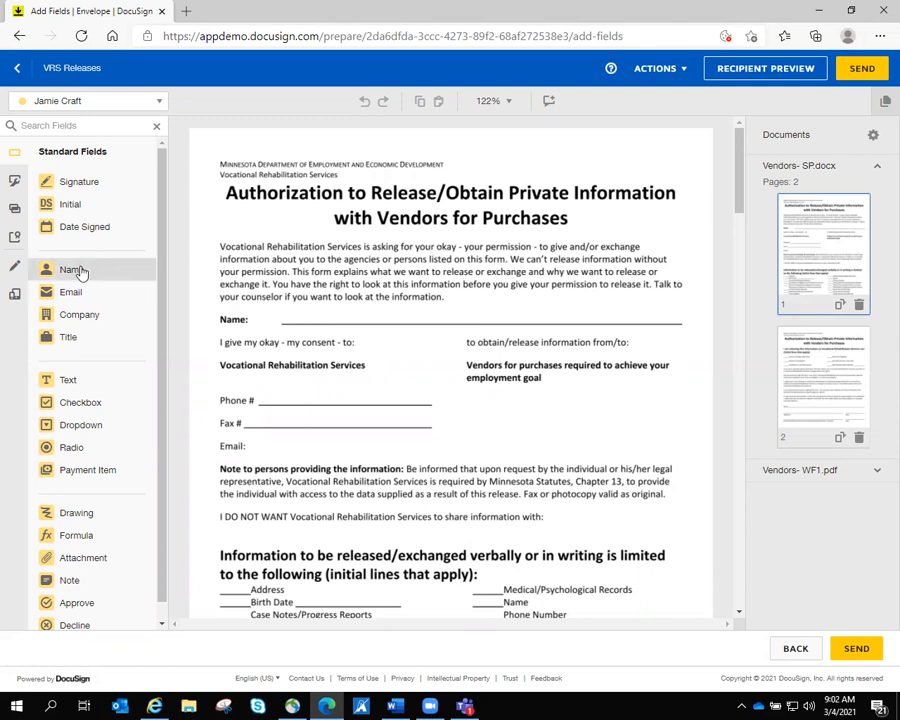
pyautogui.moveTo(82, 272)
pyautogui.mouseDown()
pyautogui.moveTo(240, 281)
pyautogui.moveTo(286, 319)
pyautogui.mouseUp()
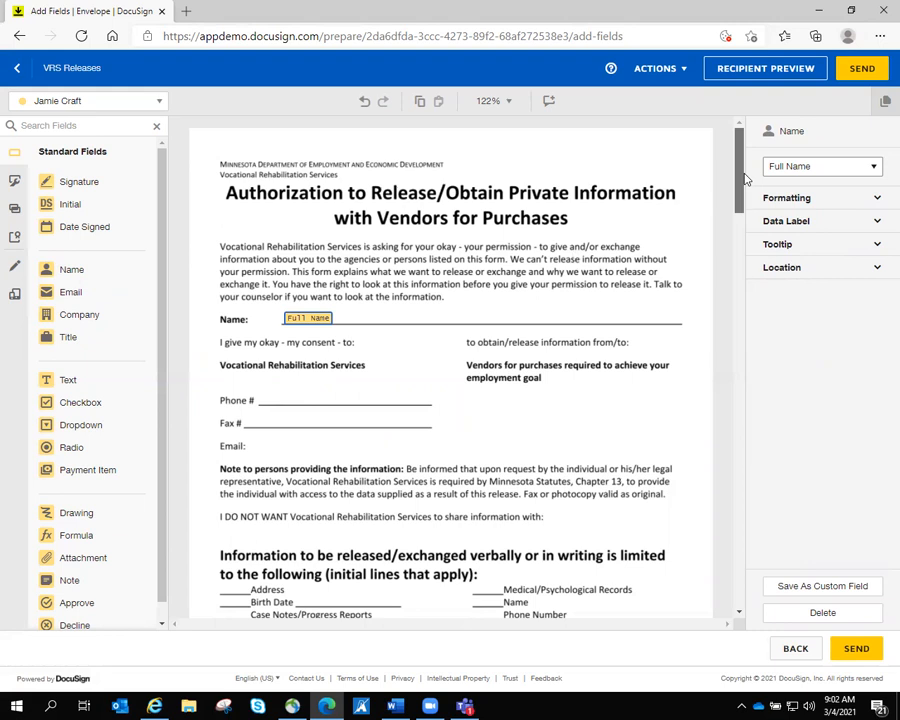
# - Put Initial fields beside Address, Medical/Psychological Records and Coordinate or provide services
pyautogui.scroll(-5, 742, 178)
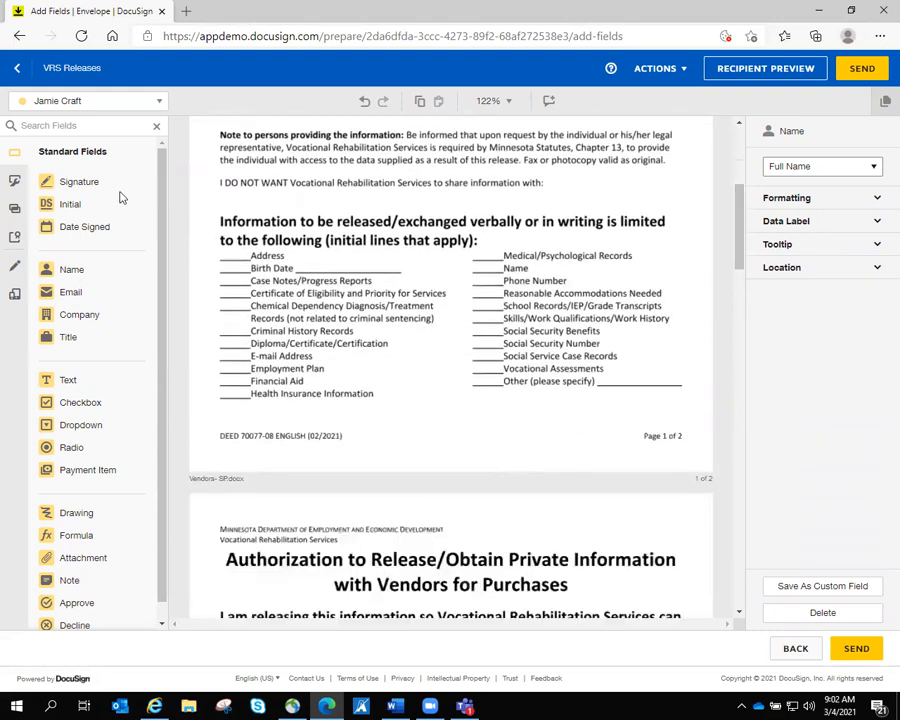
pyautogui.moveTo(71, 209); pyautogui.dragTo(235, 254)
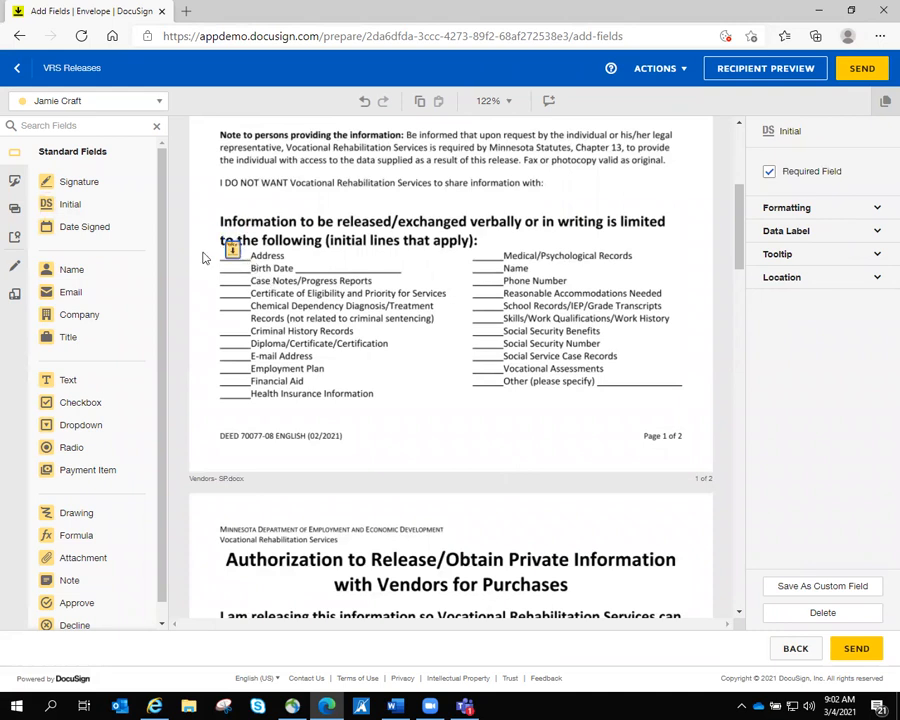
pyautogui.moveTo(71, 214); pyautogui.dragTo(489, 266)
pyautogui.moveTo(487, 262); pyautogui.dragTo(488, 267)
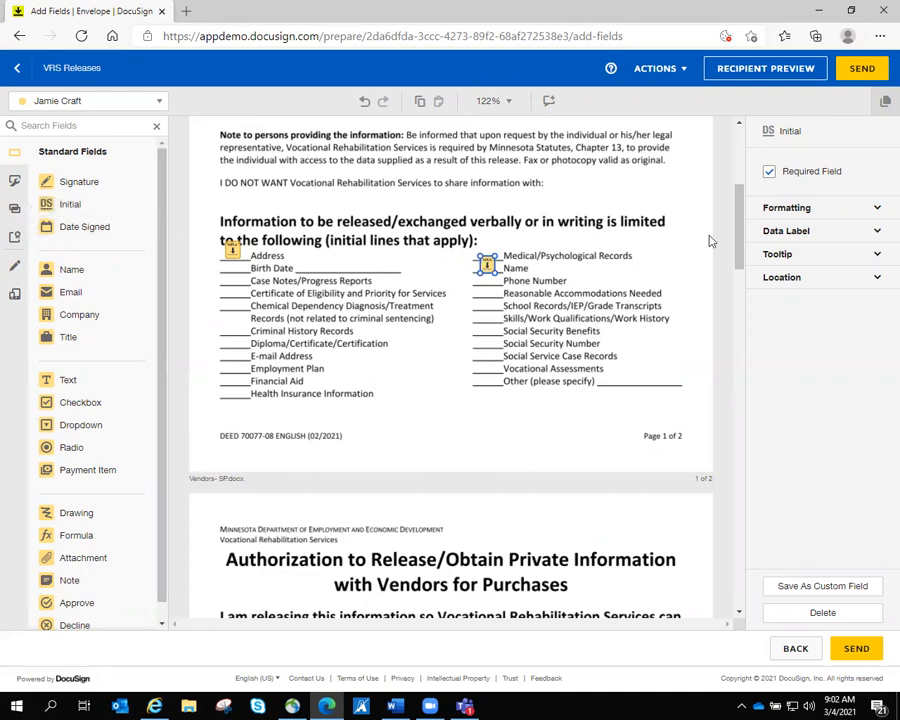
pyautogui.scroll(-3, 740, 240)
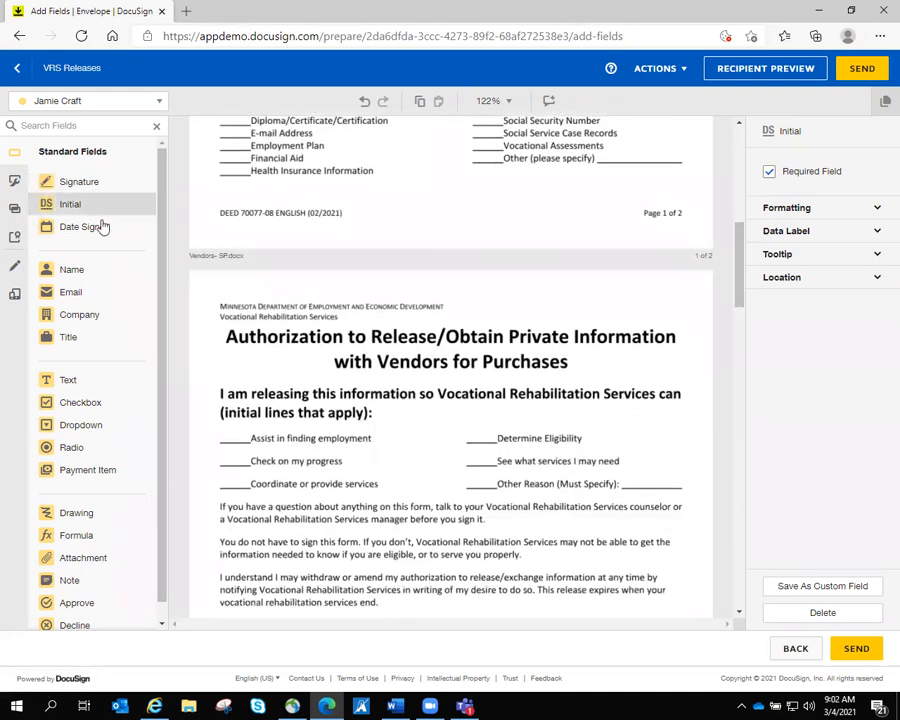
pyautogui.click(80, 215)
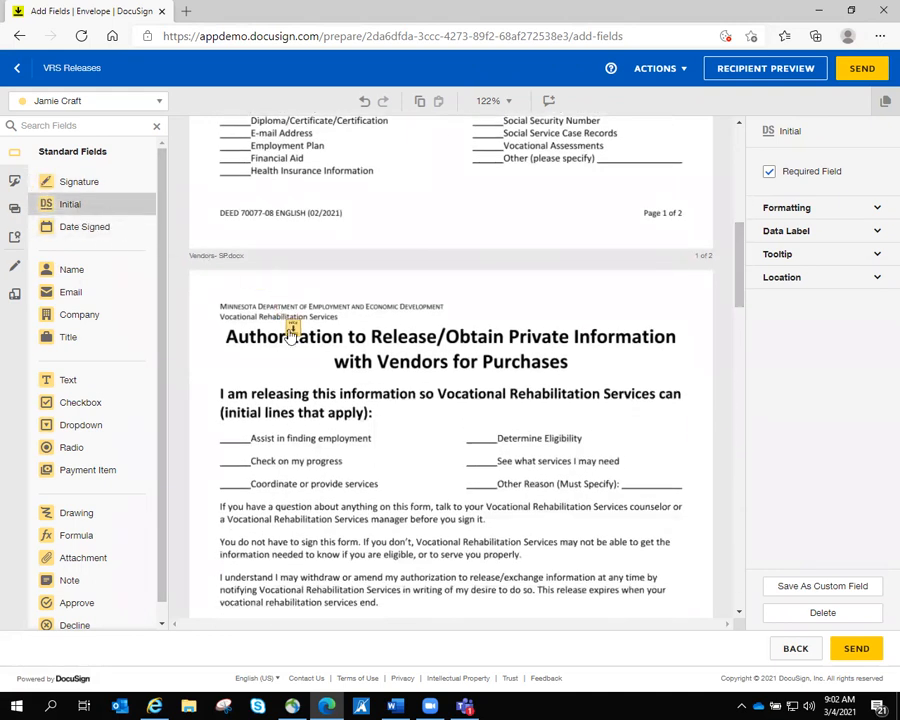
pyautogui.click(233, 484)
# - On SP.docx page 2, place Full Name, Signature and Date Signed fields, removing a misplaced signature
pyautogui.moveTo(738, 287); pyautogui.dragTo(729, 338)
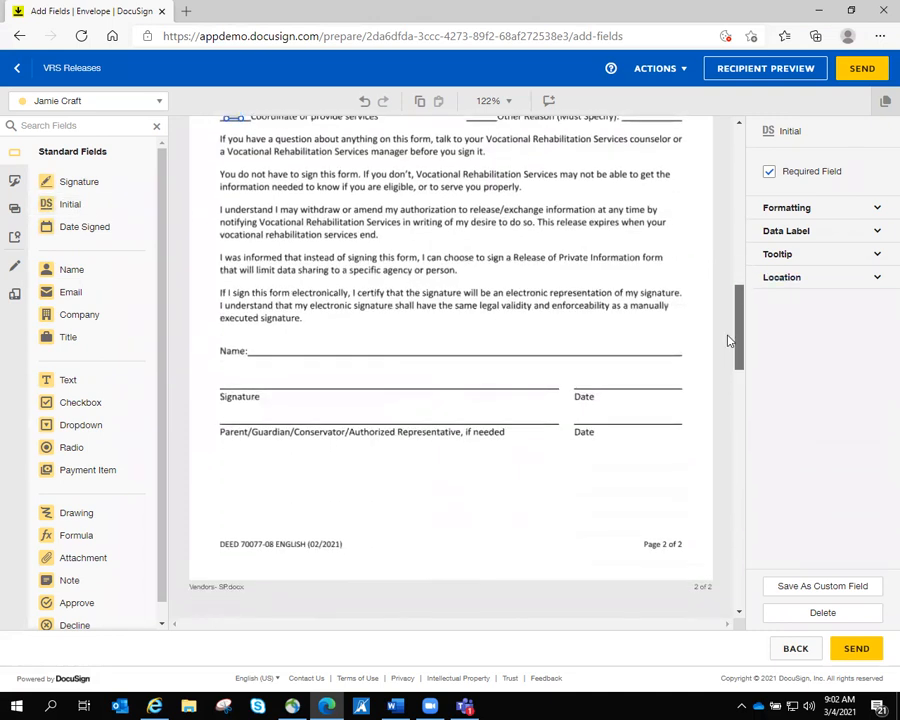
pyautogui.click(75, 181)
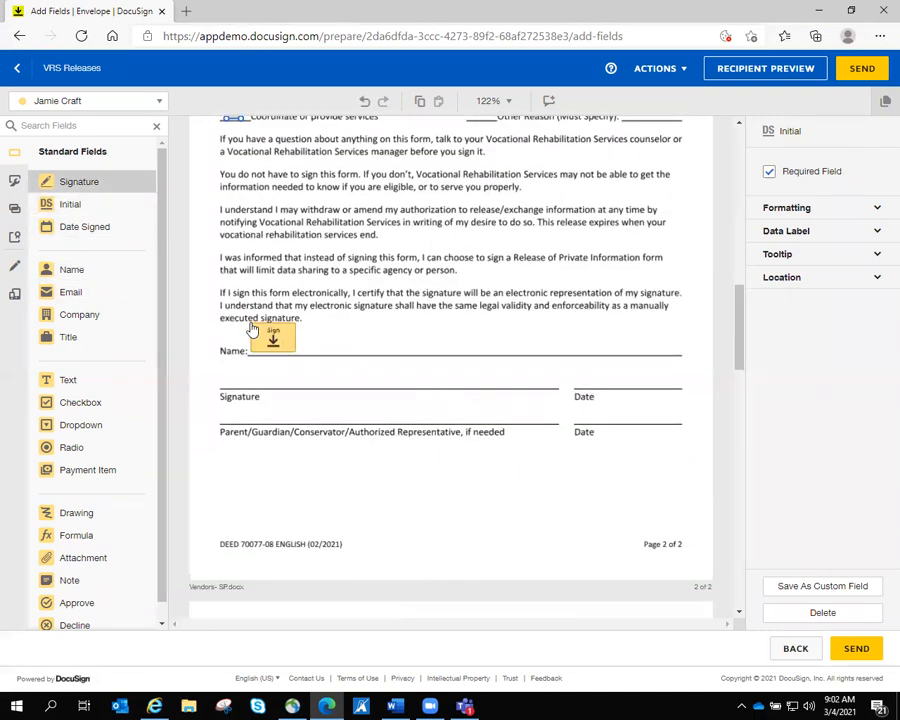
pyautogui.click(273, 338)
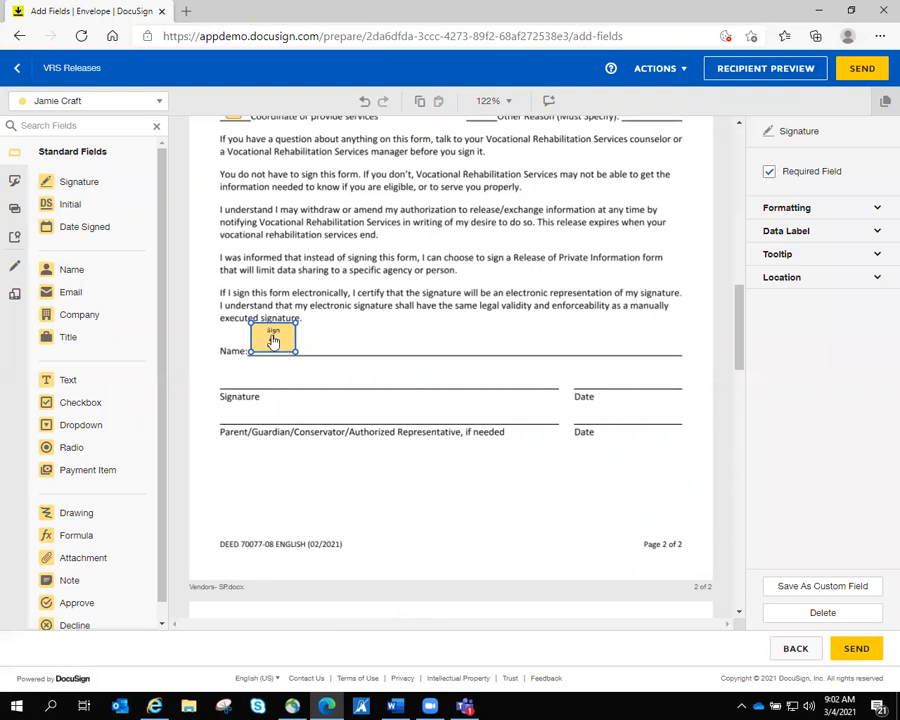
pyautogui.press('Delete')
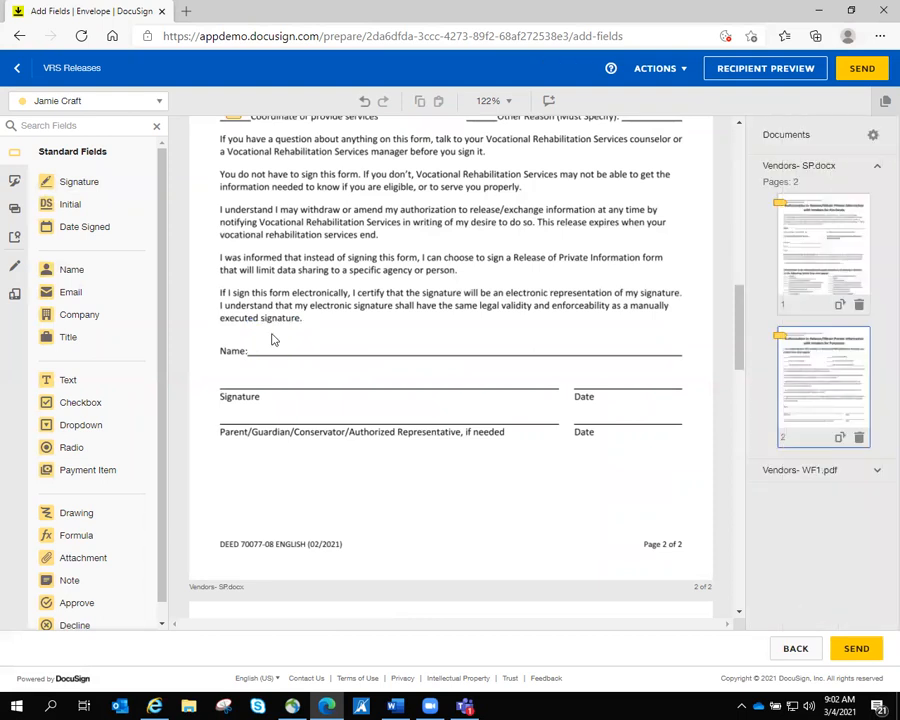
pyautogui.click(72, 270)
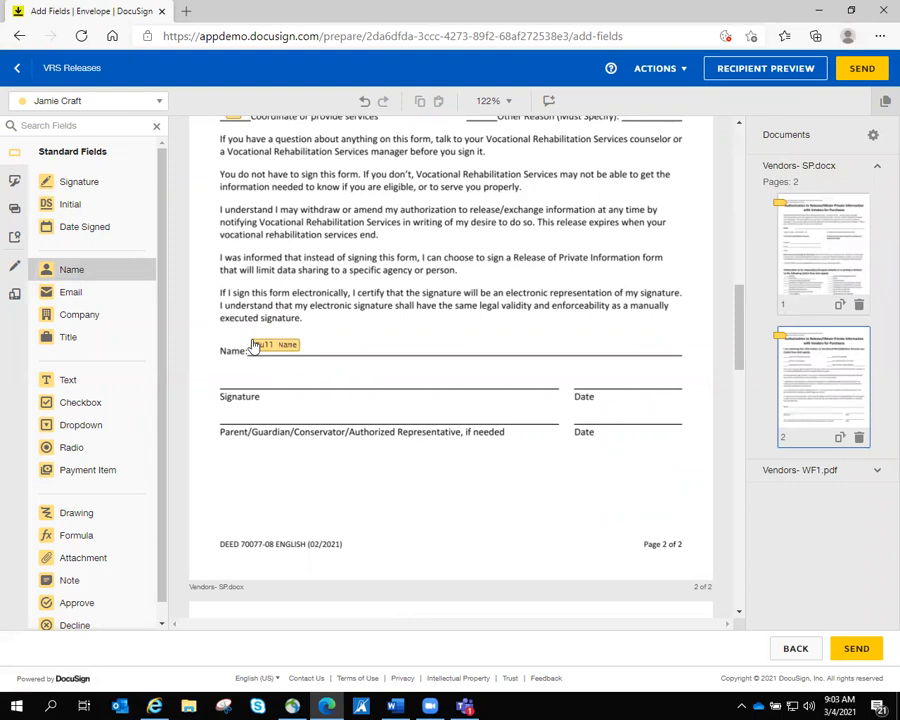
pyautogui.click(255, 343)
pyautogui.click(78, 183)
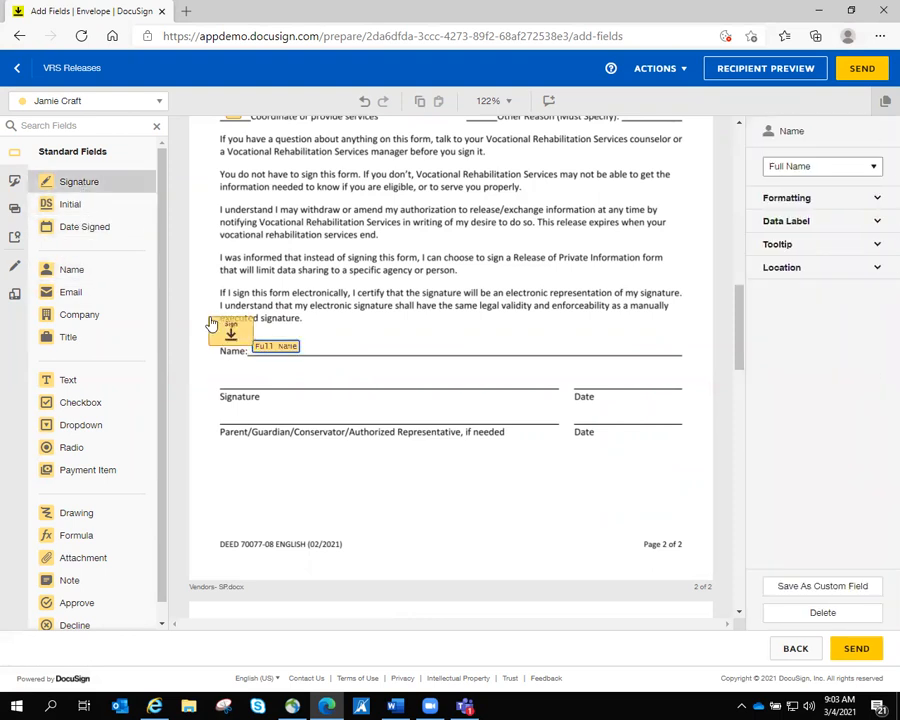
pyautogui.click(247, 372)
pyautogui.click(80, 227)
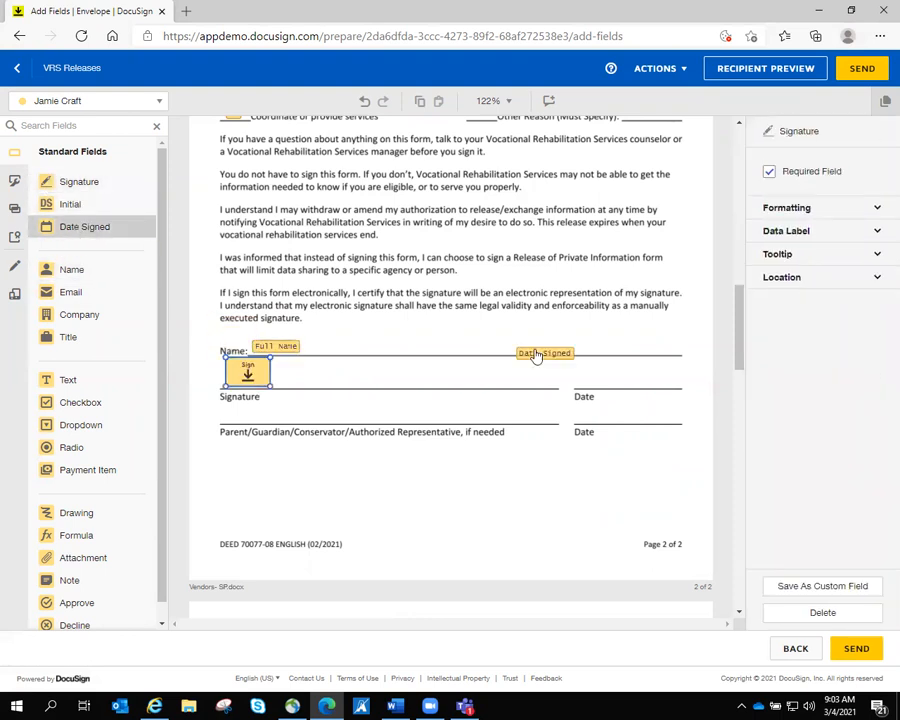
pyautogui.click(600, 376)
# - Place Signature and Date Signed fields on the Vendors- WF1.pdf Signature and Date lines
pyautogui.scroll(-5, 740, 360)
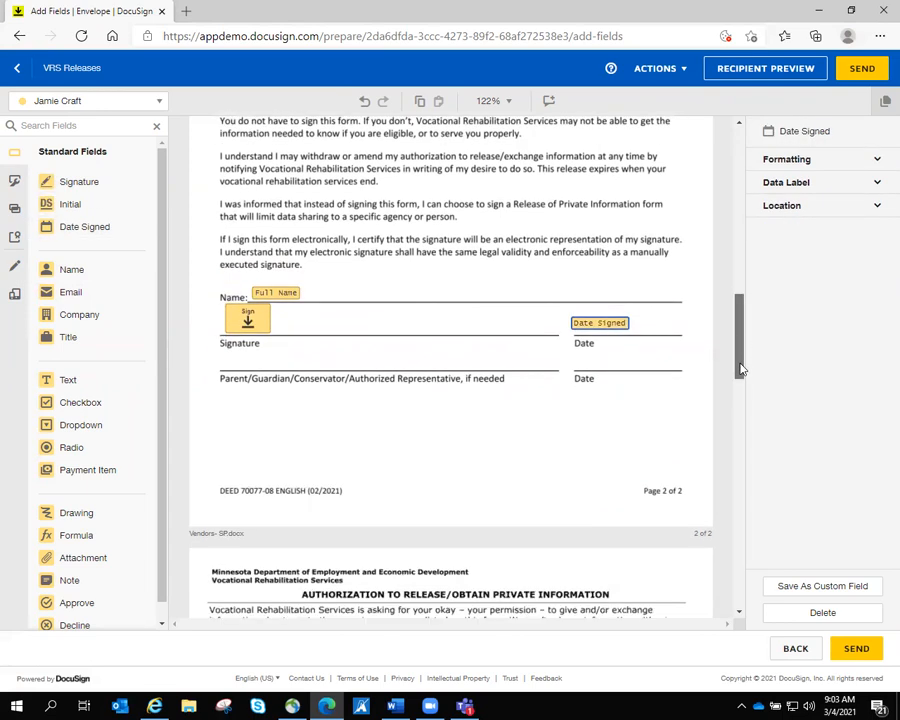
pyautogui.click(78, 183)
pyautogui.click(247, 467)
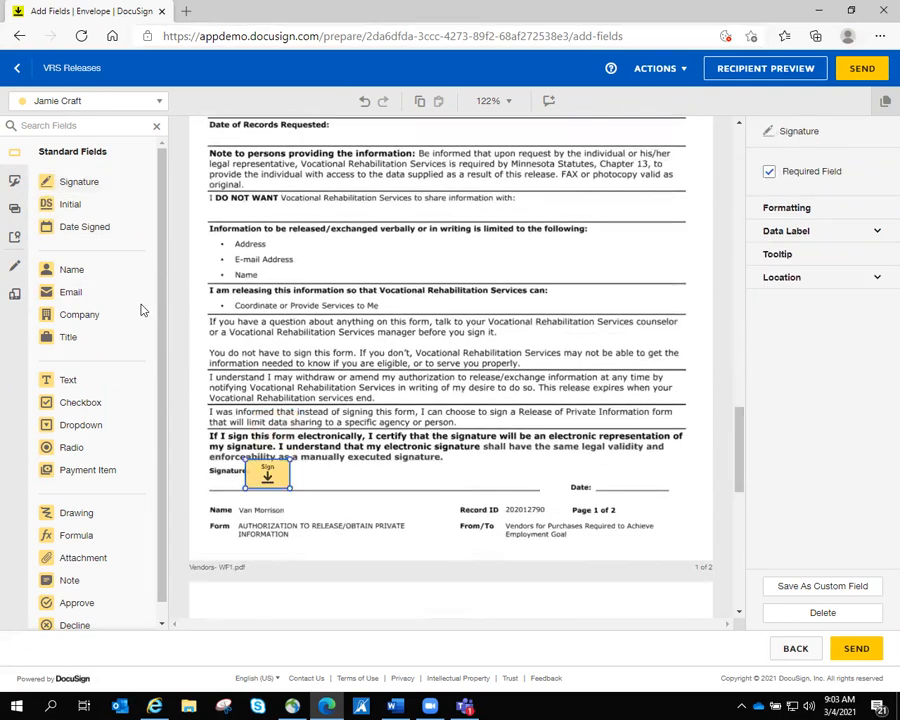
pyautogui.click(80, 227)
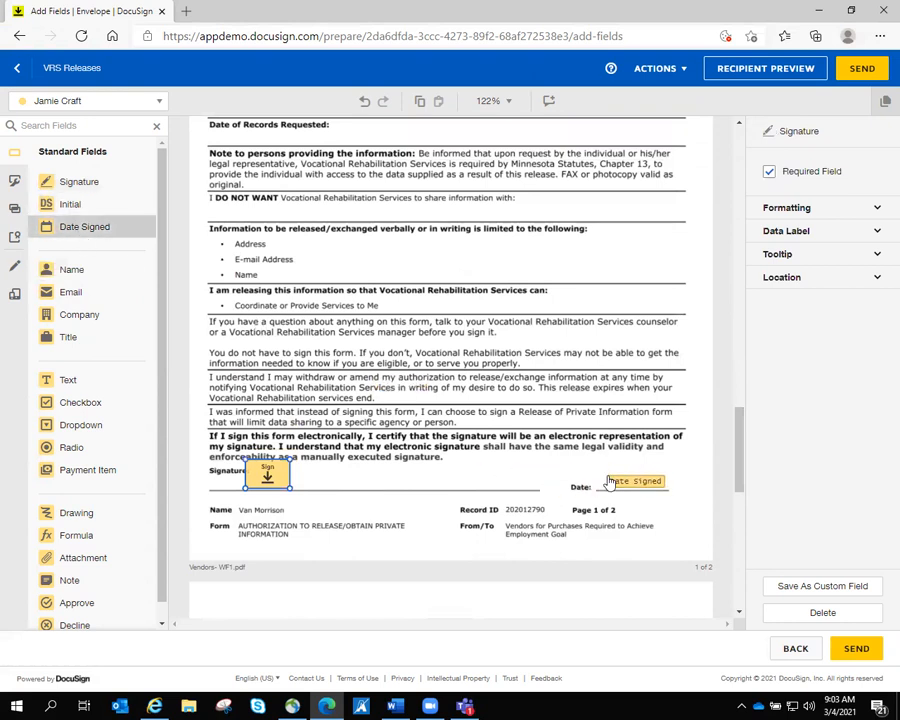
pyautogui.click(617, 483)
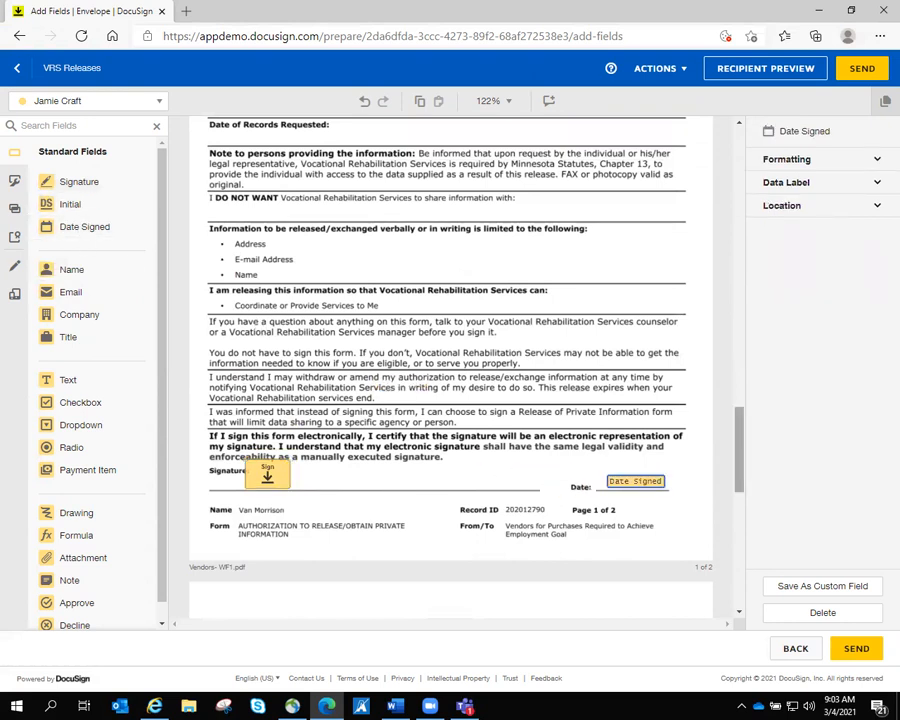
pyautogui.scroll(-1, 450, 350)
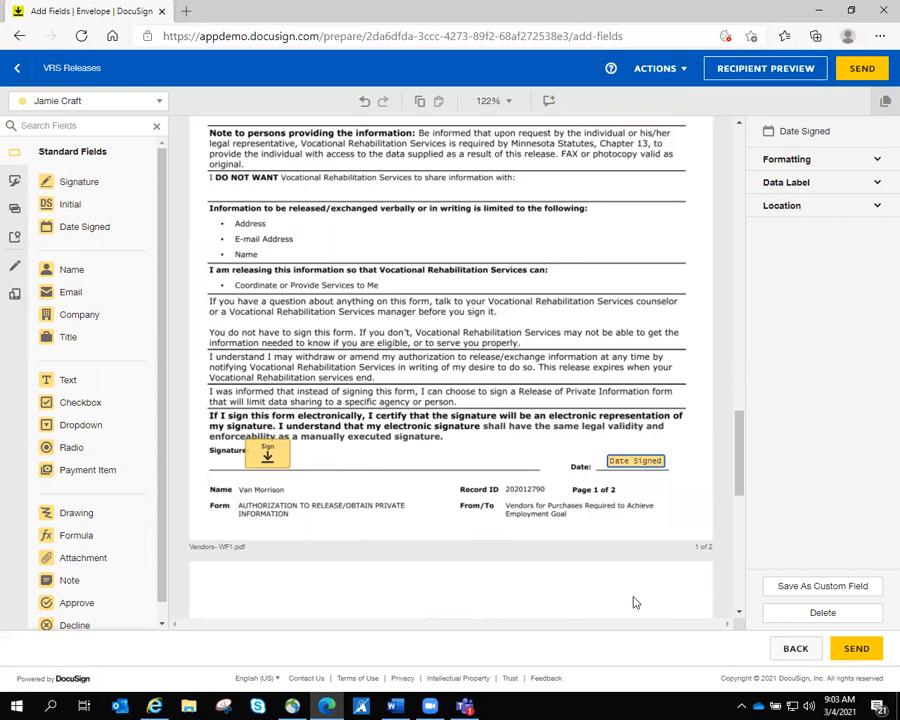
pyautogui.click(784, 70)
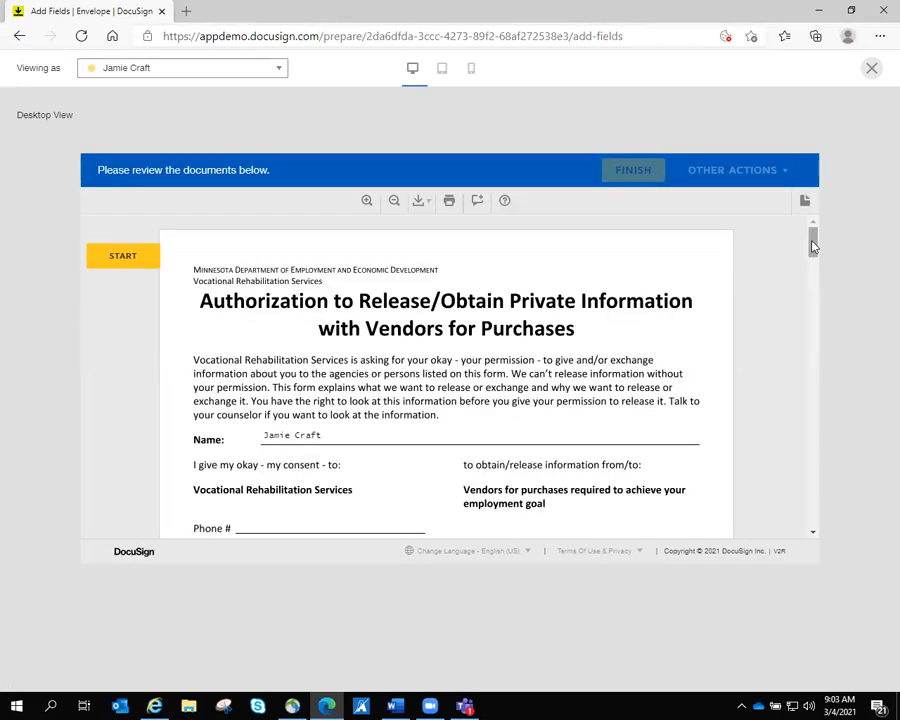
pyautogui.moveTo(812, 245); pyautogui.dragTo(834, 454)
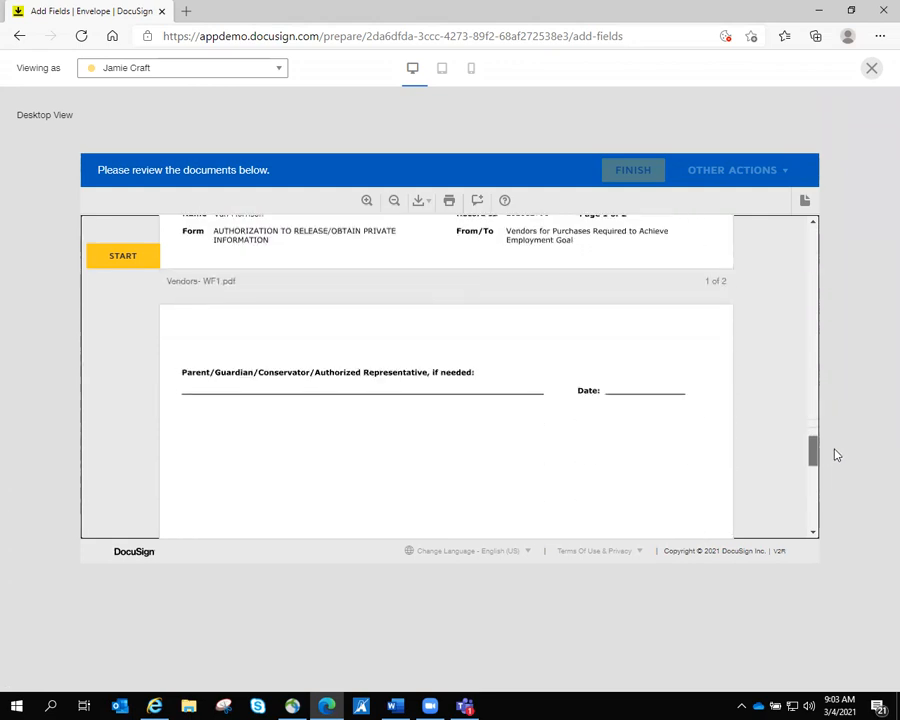
pyautogui.click(869, 76)
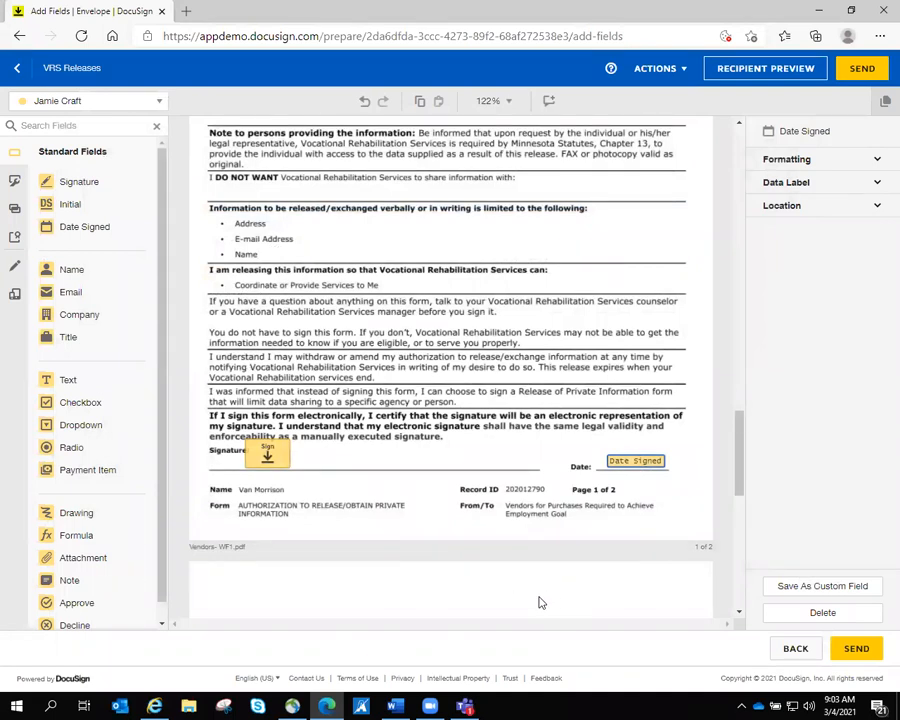
# - Send the VRS Releases envelope and decline to sign it now
pyautogui.click(857, 650)
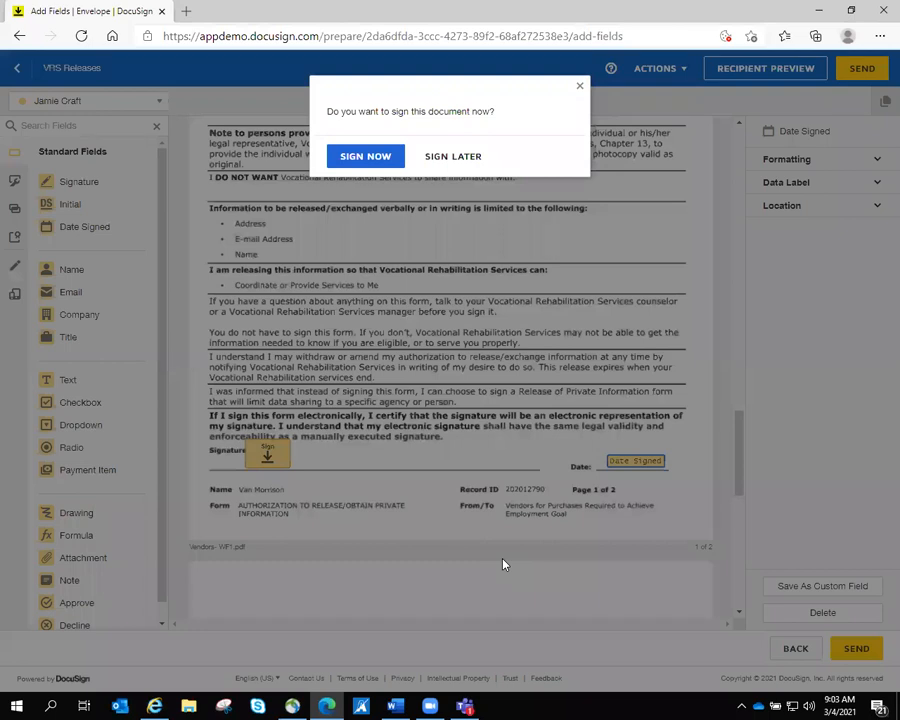
pyautogui.click(580, 86)
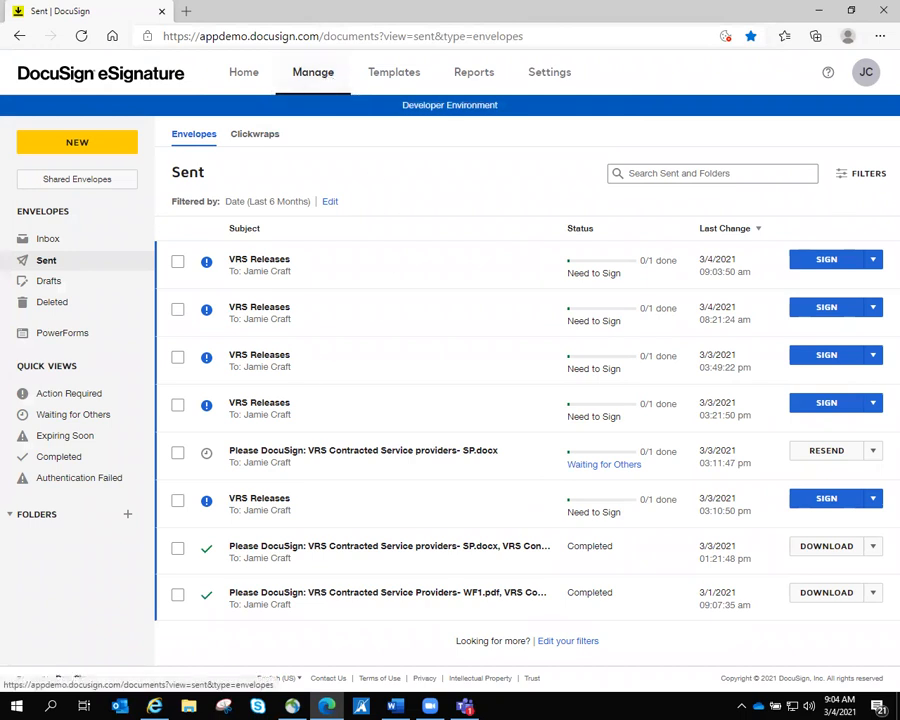
# - Resend the newest VRS Releases envelope, then open it for correction
pyautogui.click(875, 261)
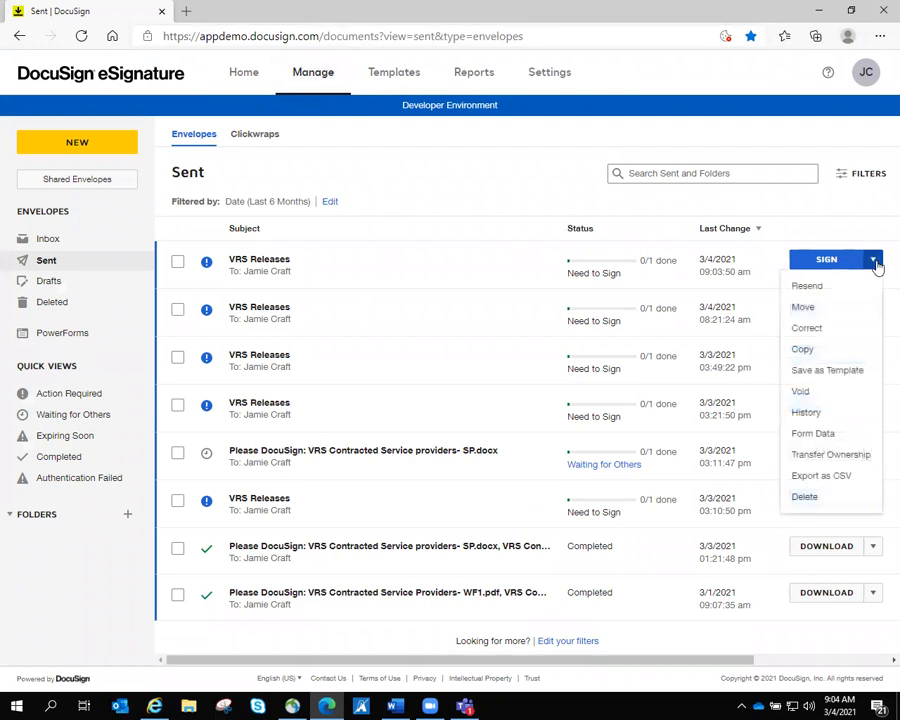
pyautogui.click(814, 288)
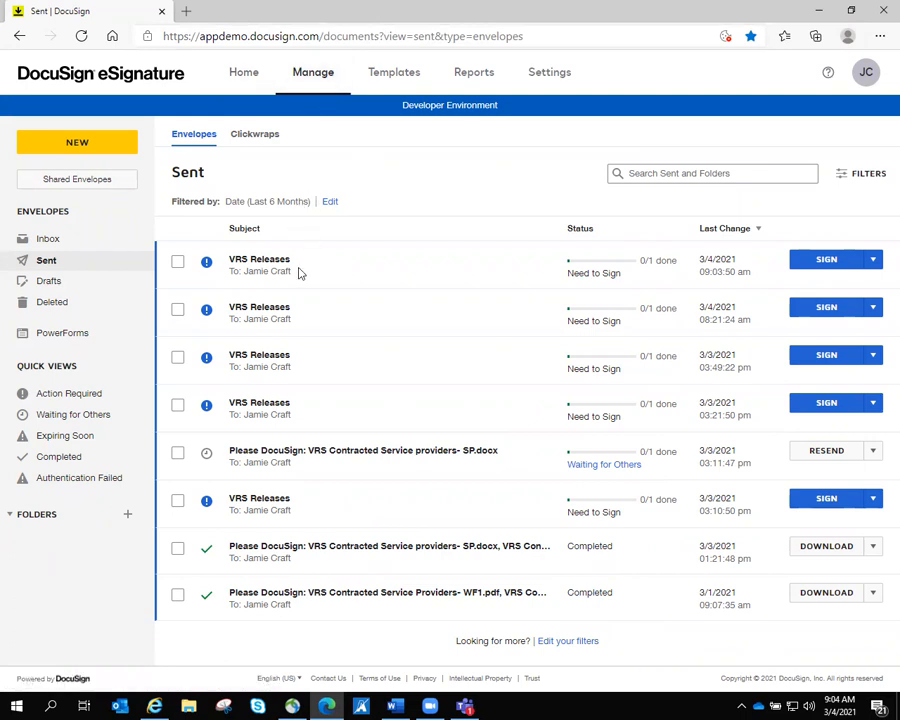
pyautogui.click(875, 261)
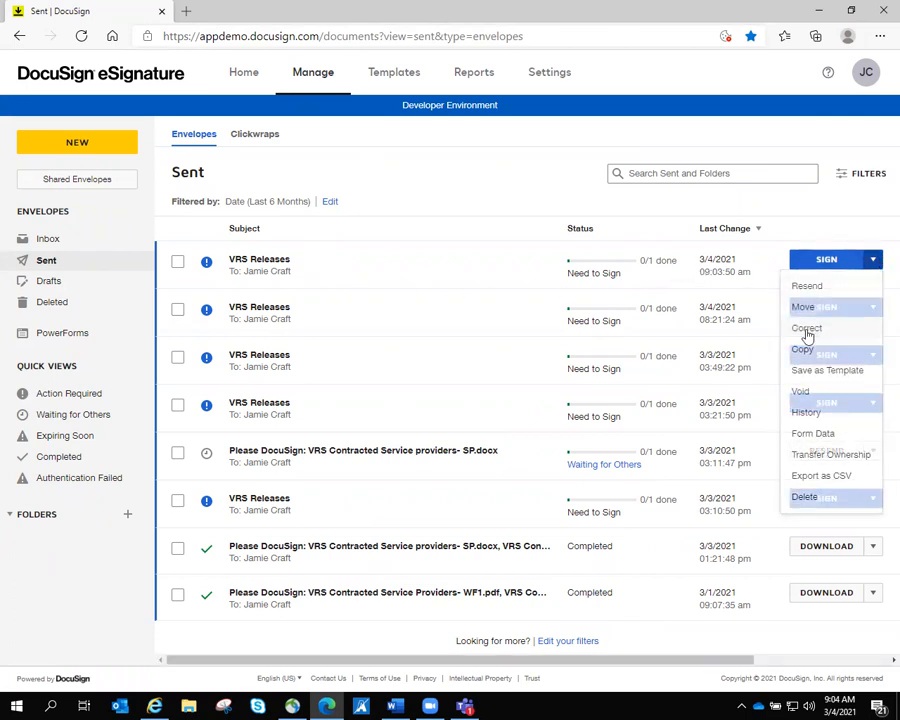
pyautogui.click(807, 330)
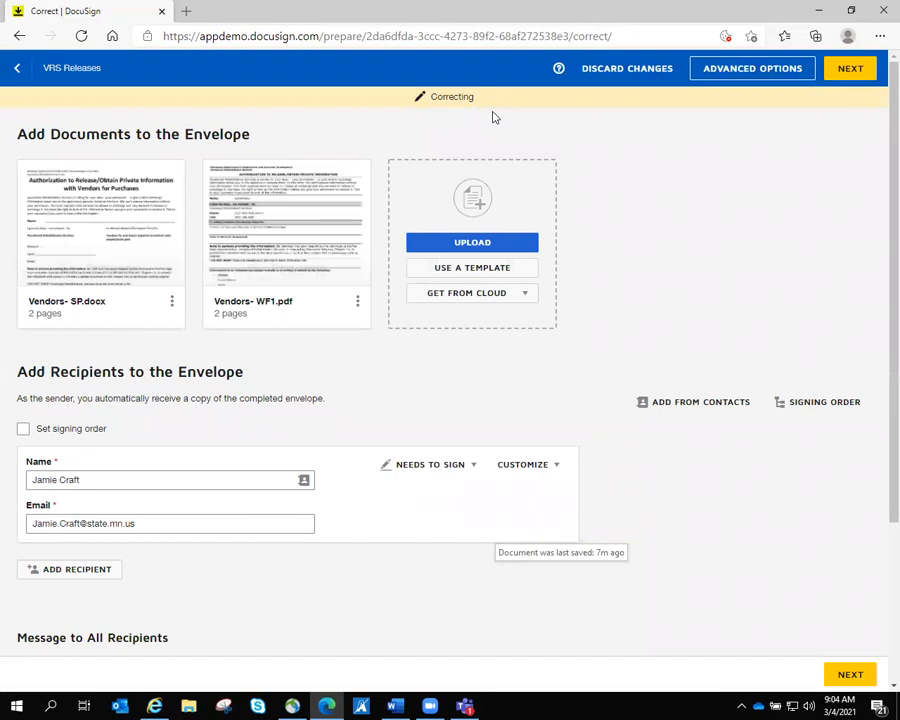
pyautogui.click(467, 251)
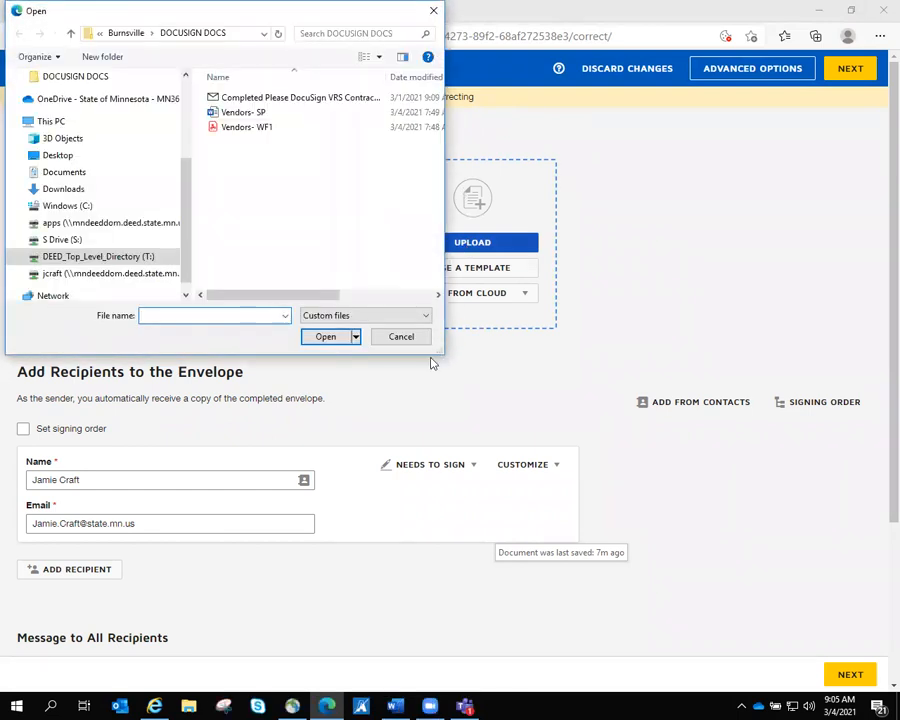
pyautogui.click(413, 340)
pyautogui.click(358, 302)
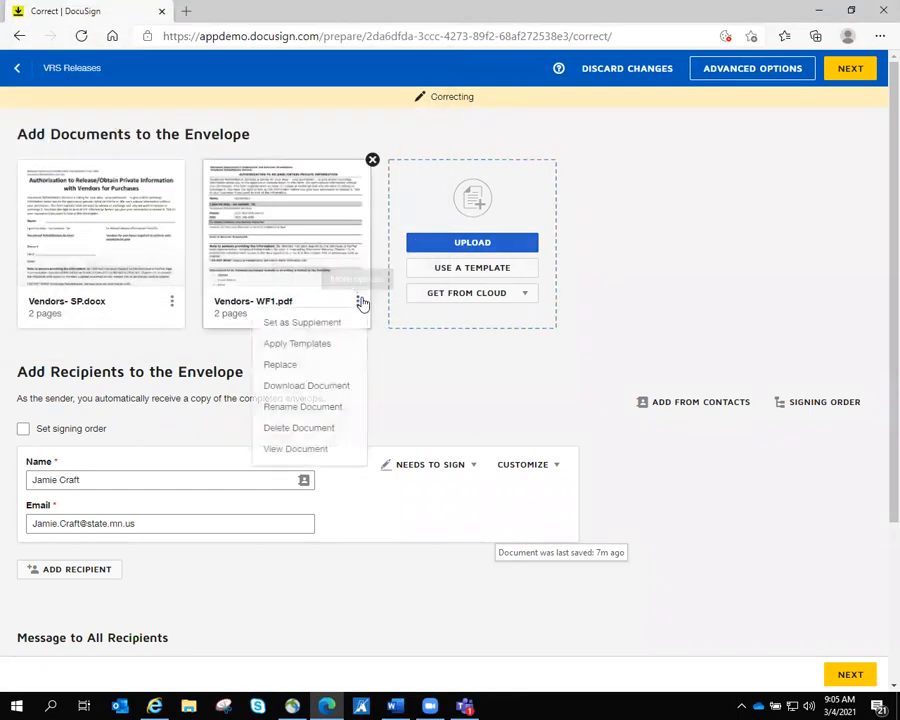
pyautogui.click(493, 390)
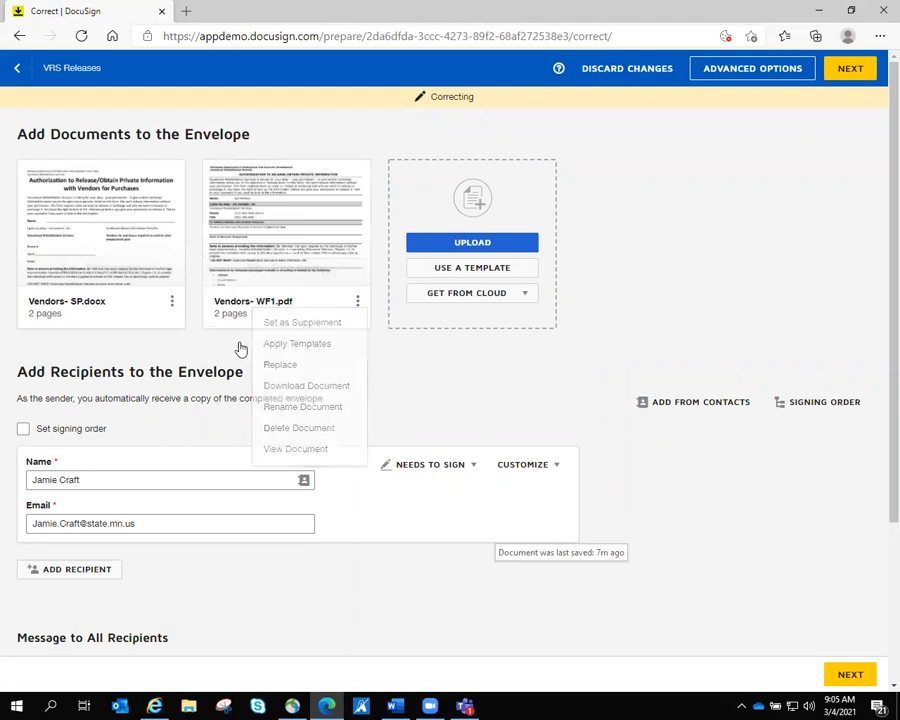
pyautogui.click(124, 479)
pyautogui.click(181, 520)
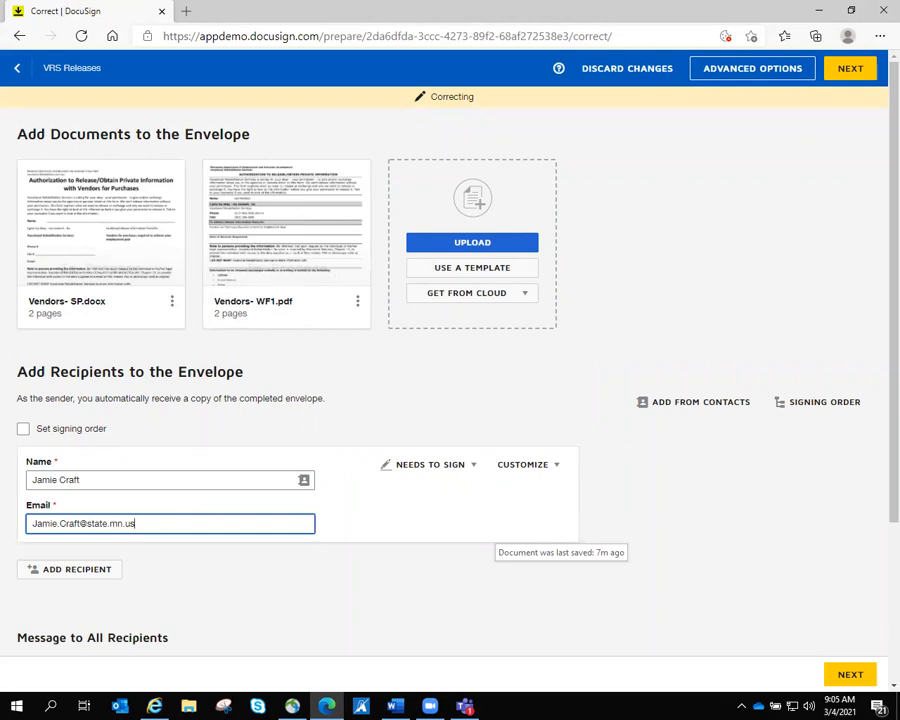
pyautogui.click(741, 496)
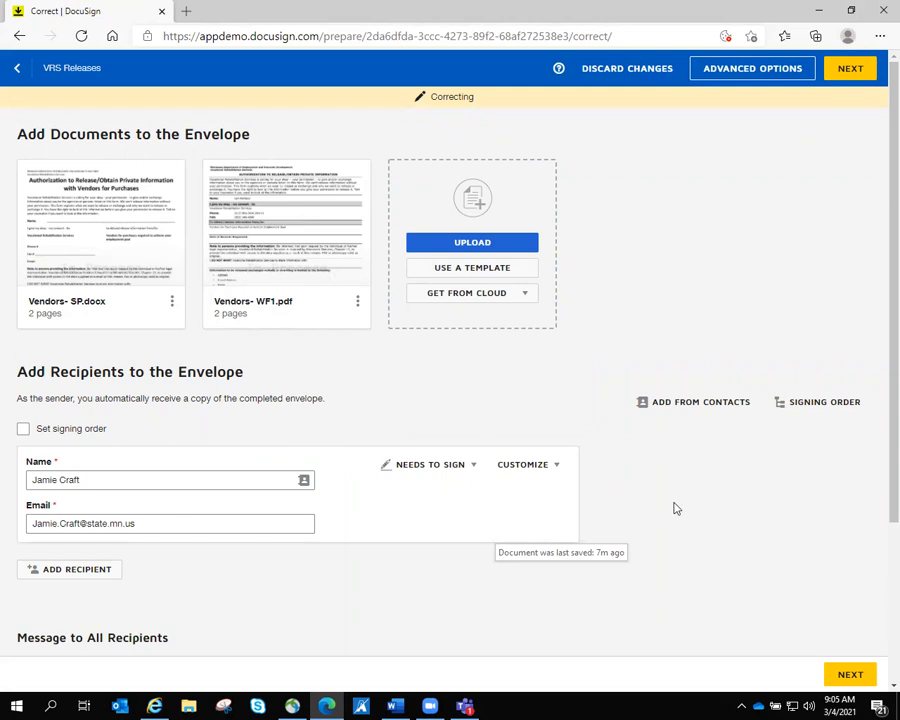
pyautogui.scroll(-2, 675, 509)
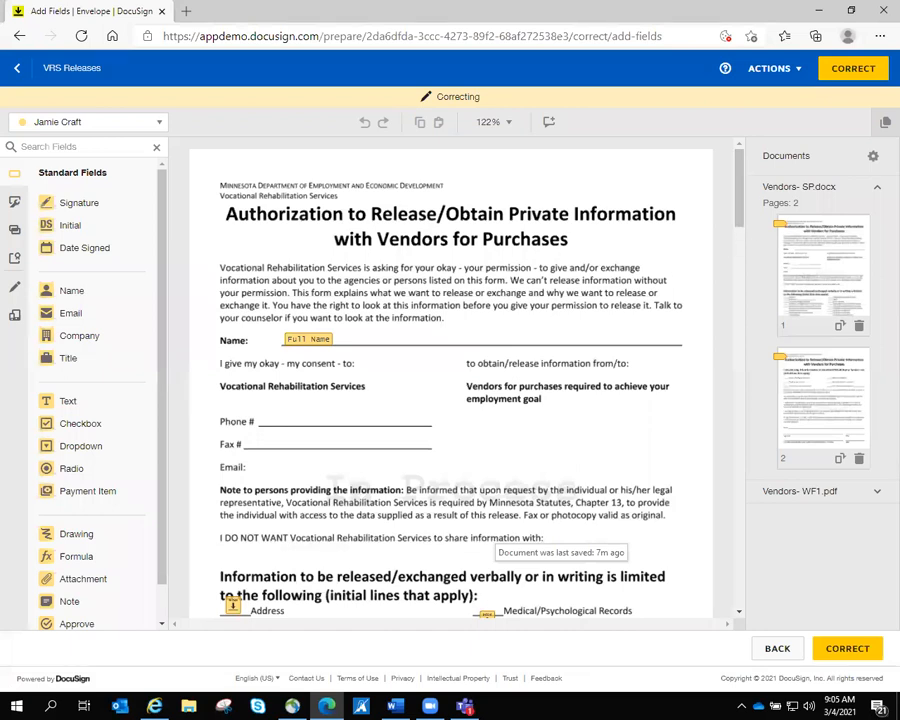
# - Add an Initial field to the Vendors- SP.docx checklist and save the correction
pyautogui.moveTo(739, 193); pyautogui.dragTo(679, 215)
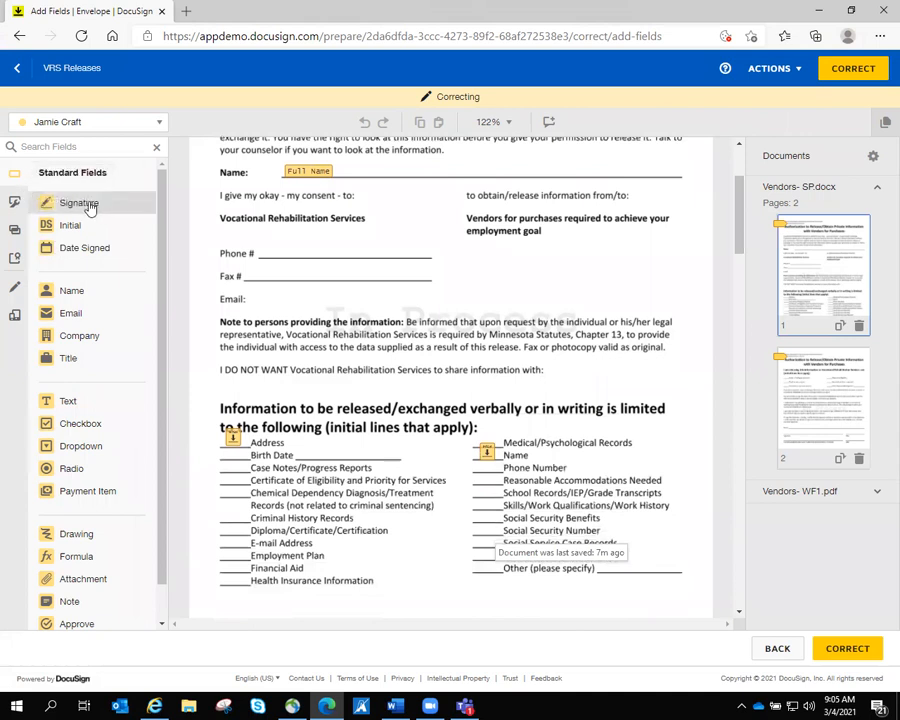
pyautogui.moveTo(72, 228); pyautogui.dragTo(233, 537)
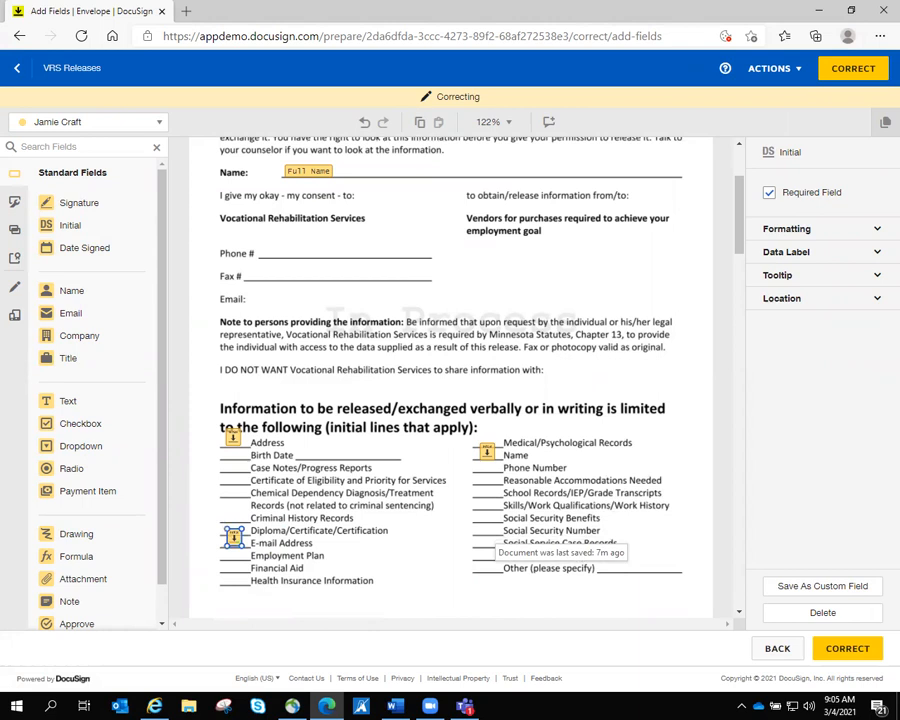
pyautogui.click(852, 649)
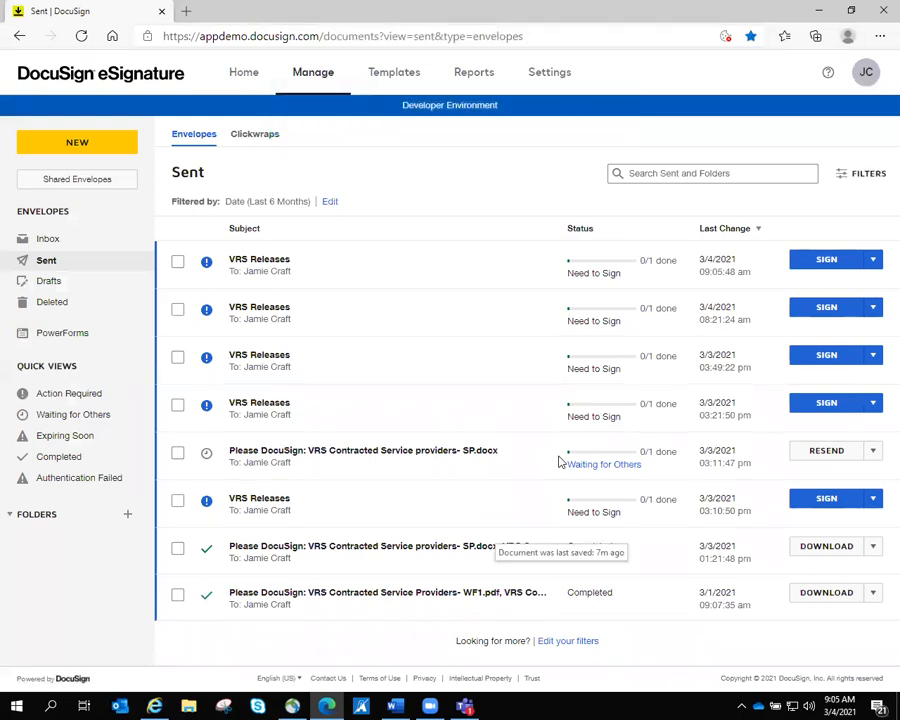
pyautogui.hotkey('alt', 'Tab')
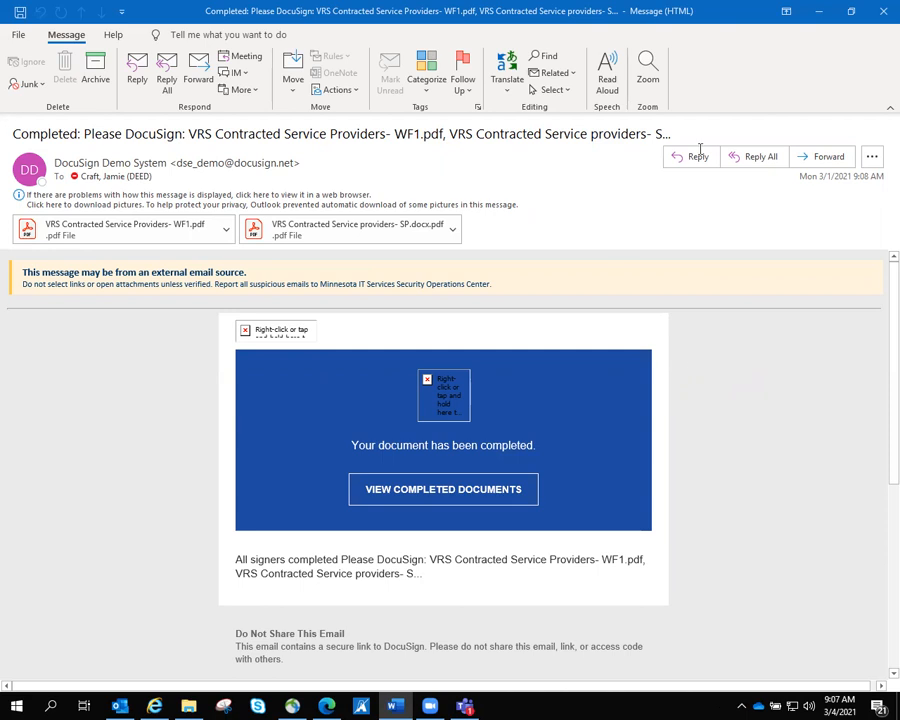
pyautogui.click(817, 11)
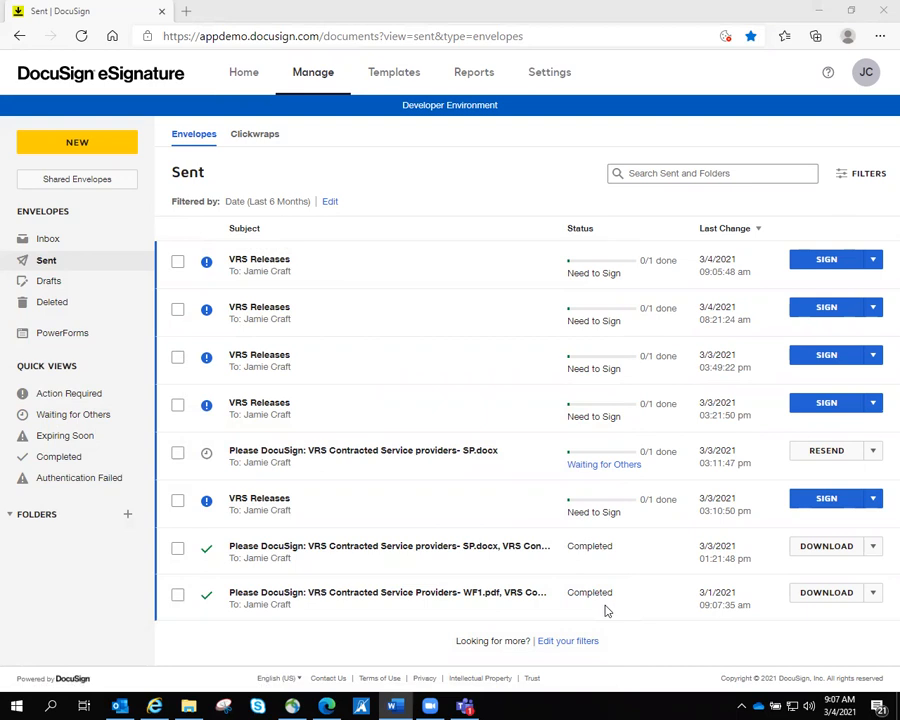
# - Download all three files of the completed envelope as a zip and open it
pyautogui.click(826, 594)
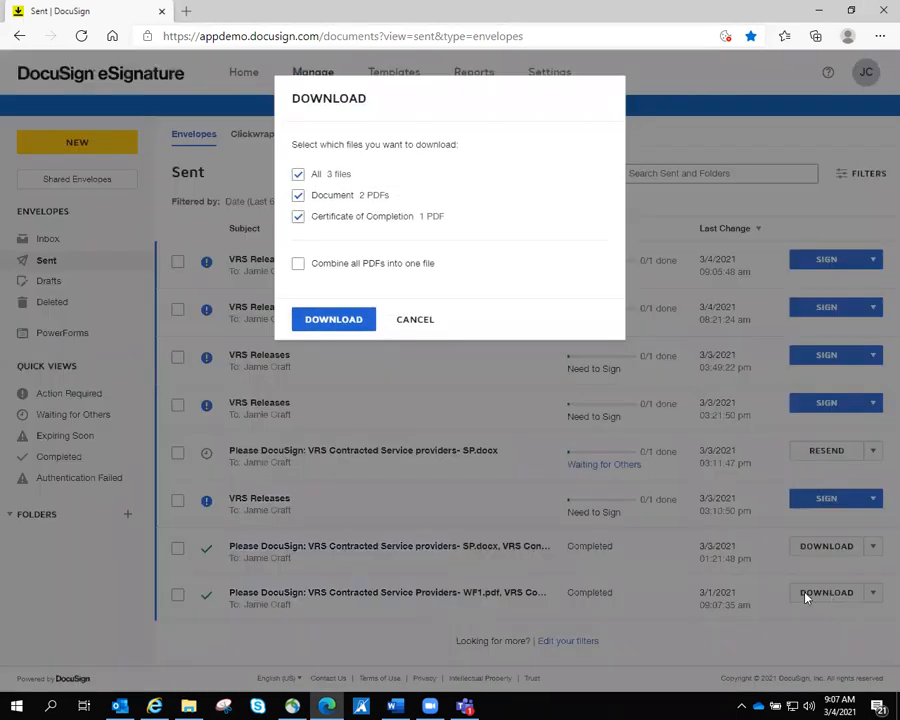
pyautogui.click(340, 318)
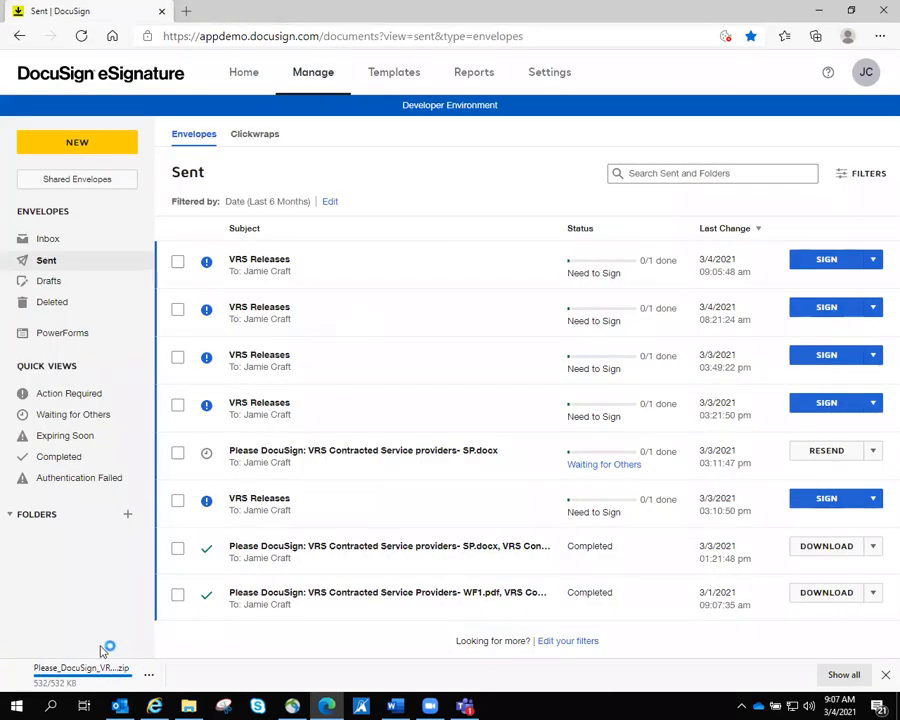
pyautogui.click(70, 678)
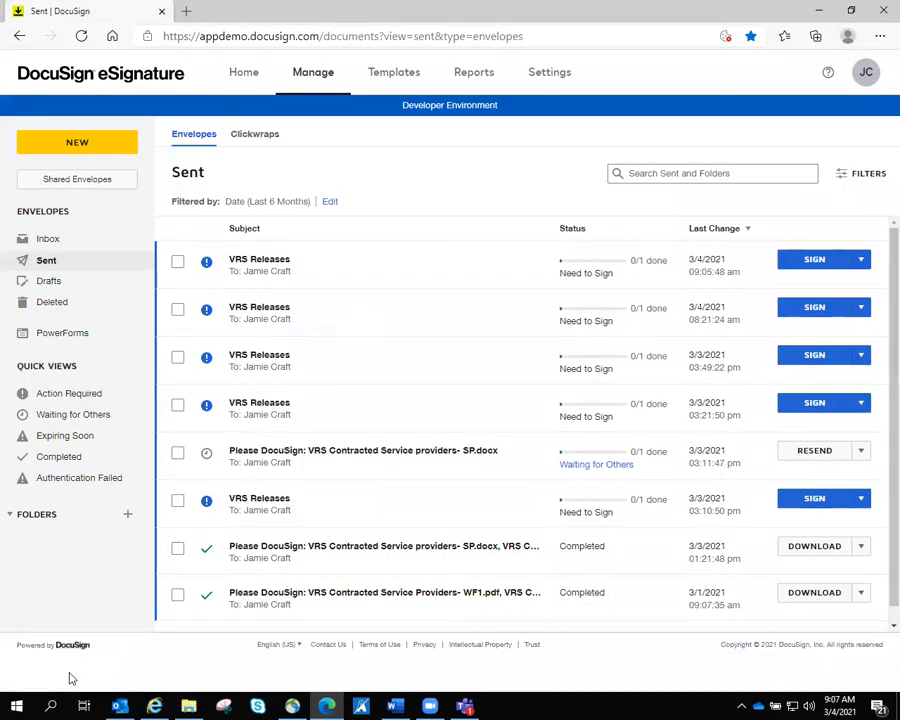